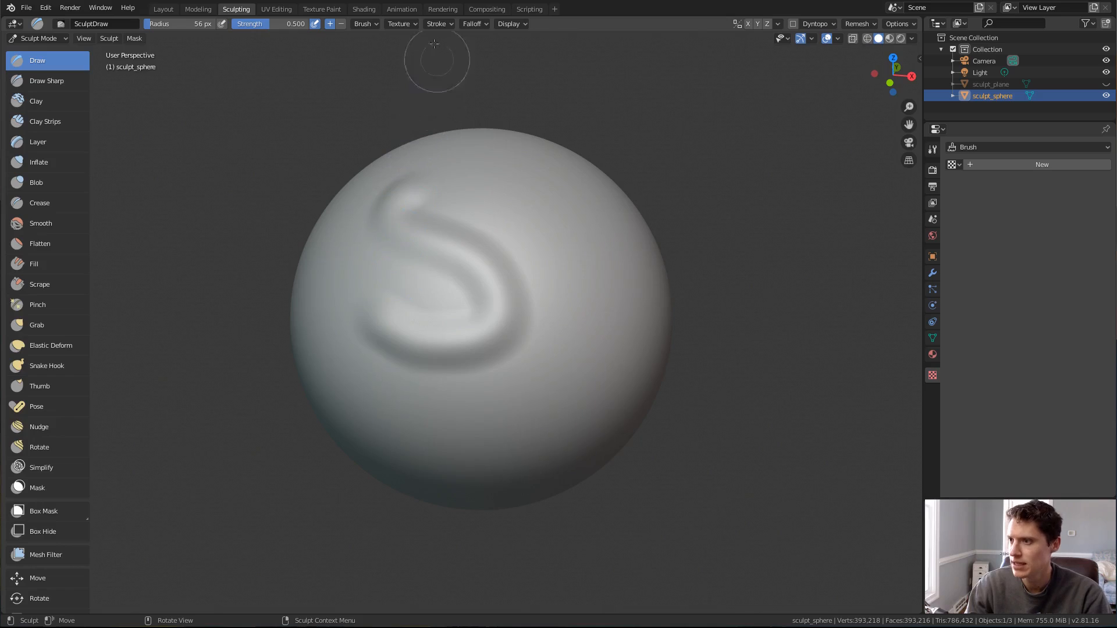
Step: Set the Draw brush's stroke spacing to 100% and sculpt a vertical row of bumps beside the S-shaped stroke
click(437, 24)
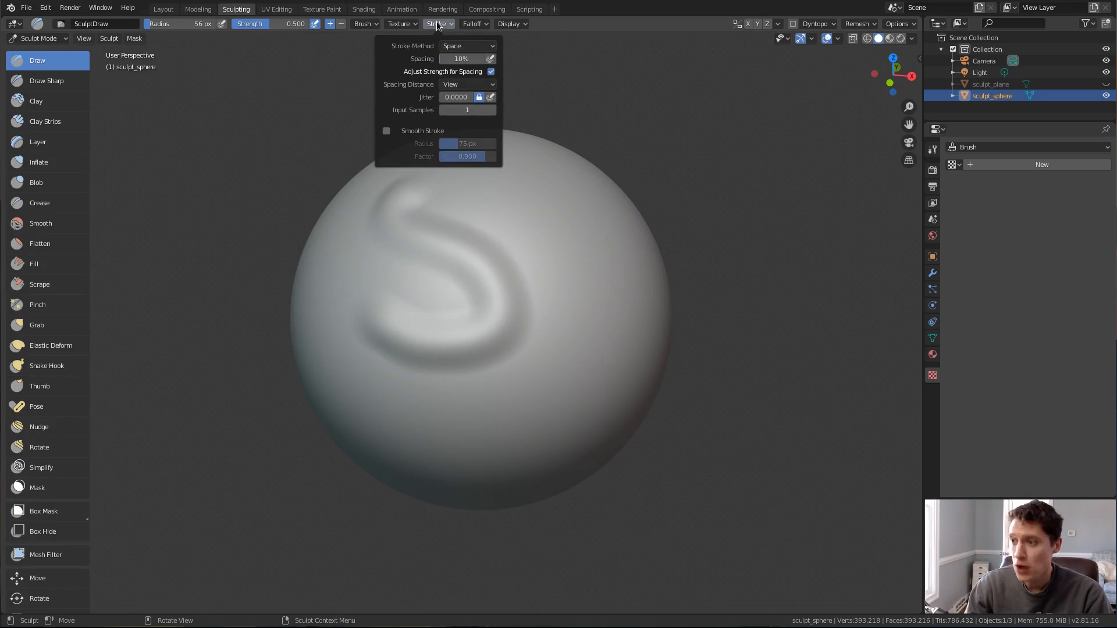
click(451, 58)
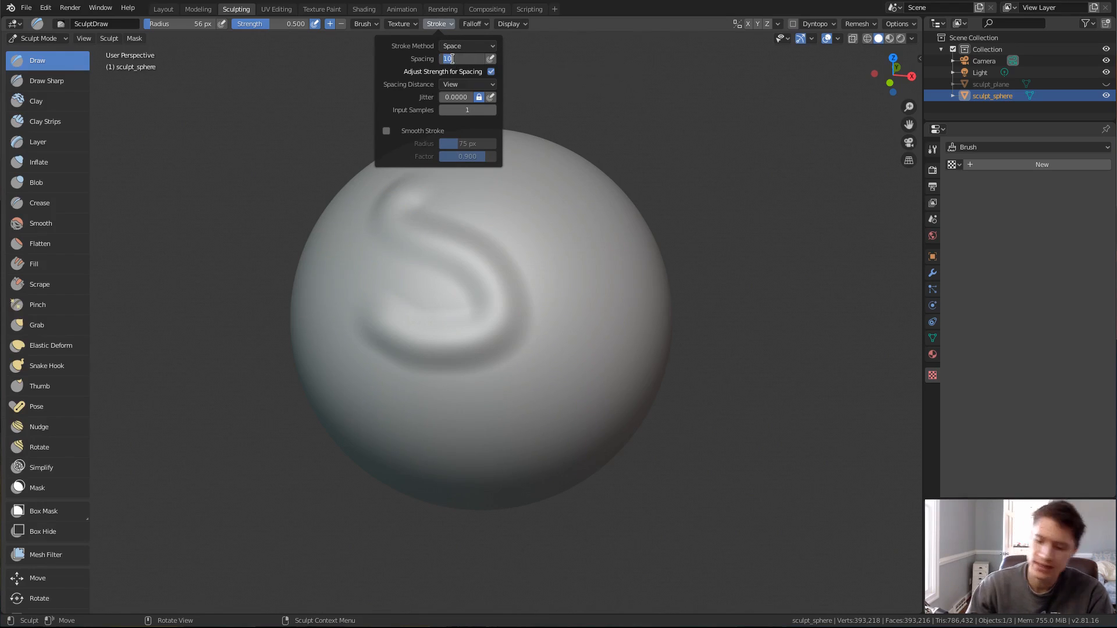
text(100)
key(Return)
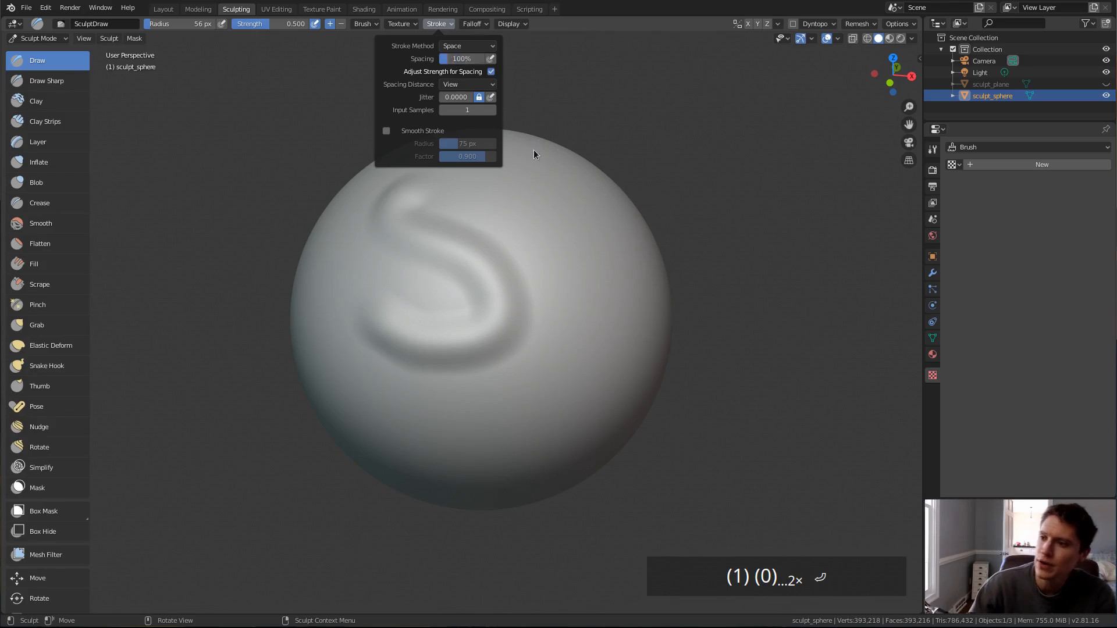
middle_drag(491, 211, 466, 207)
key(f)
click(451, 172)
mouse_move(451, 172)
mouse_down()
mouse_move(500, 224)
mouse_move(518, 279)
mouse_move(512, 352)
mouse_move(482, 399)
mouse_up()
Step: Set the brush radius to 25 px and the stroke spacing to 150%, and sculpt a second vertical row of bumps
key(f)
click(585, 225)
middle_drag(582, 203, 552, 201)
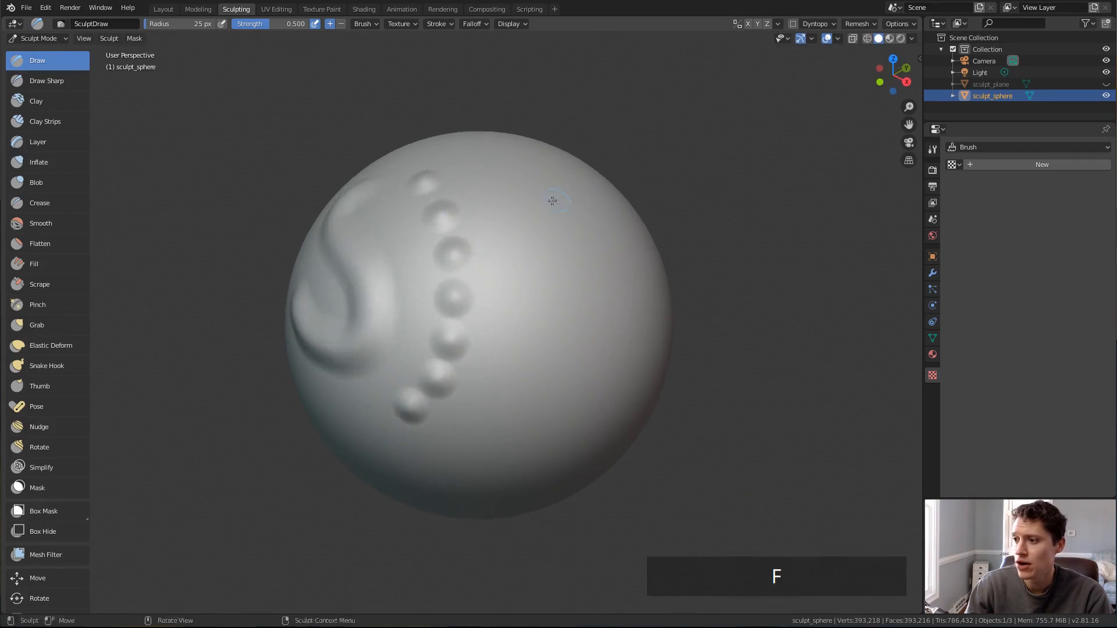
click(438, 24)
text(150)
key(Return)
mouse_move(510, 190)
mouse_down()
mouse_move(535, 302)
mouse_move(515, 401)
mouse_move(450, 477)
mouse_up()
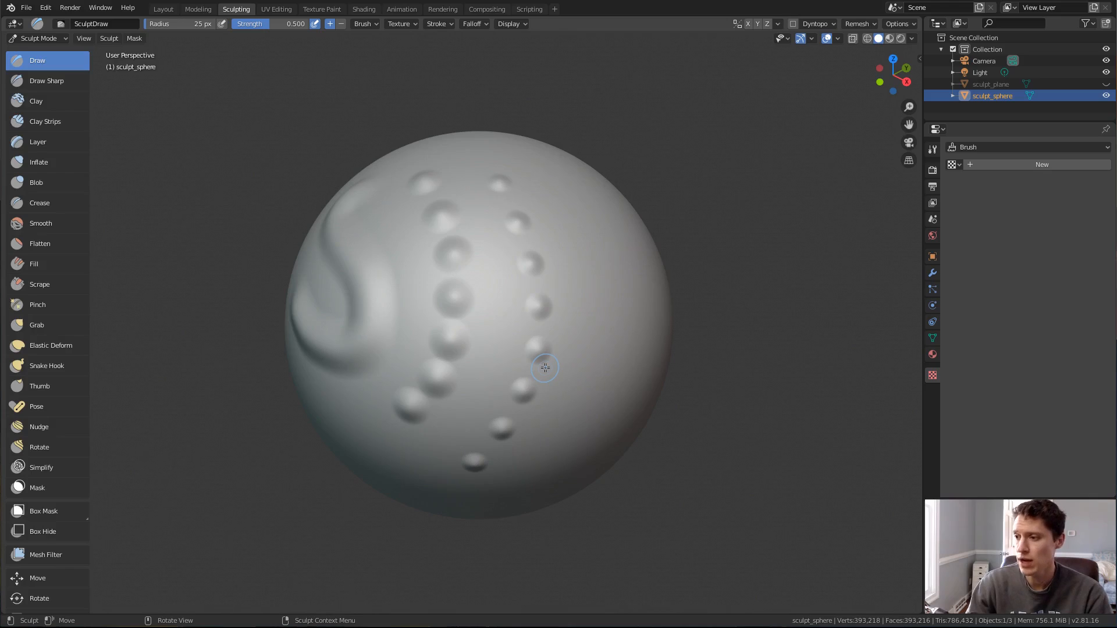
Step: Change the stroke method to Dots and sculpt a long vertical stroke down the sphere beside the two bump rows
click(438, 24)
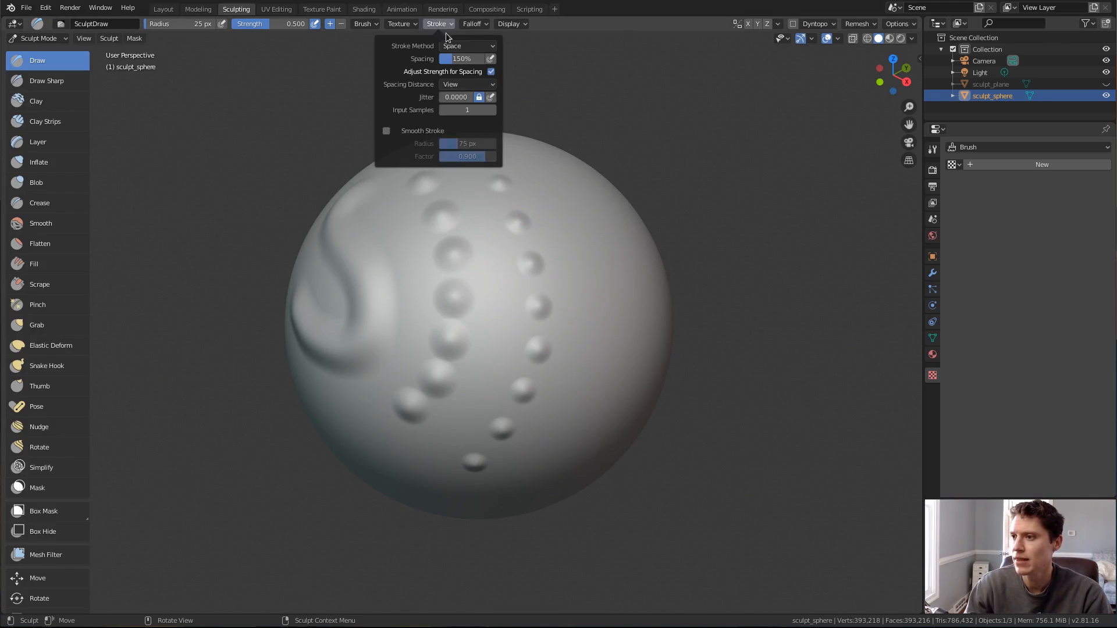
click(466, 46)
click(451, 60)
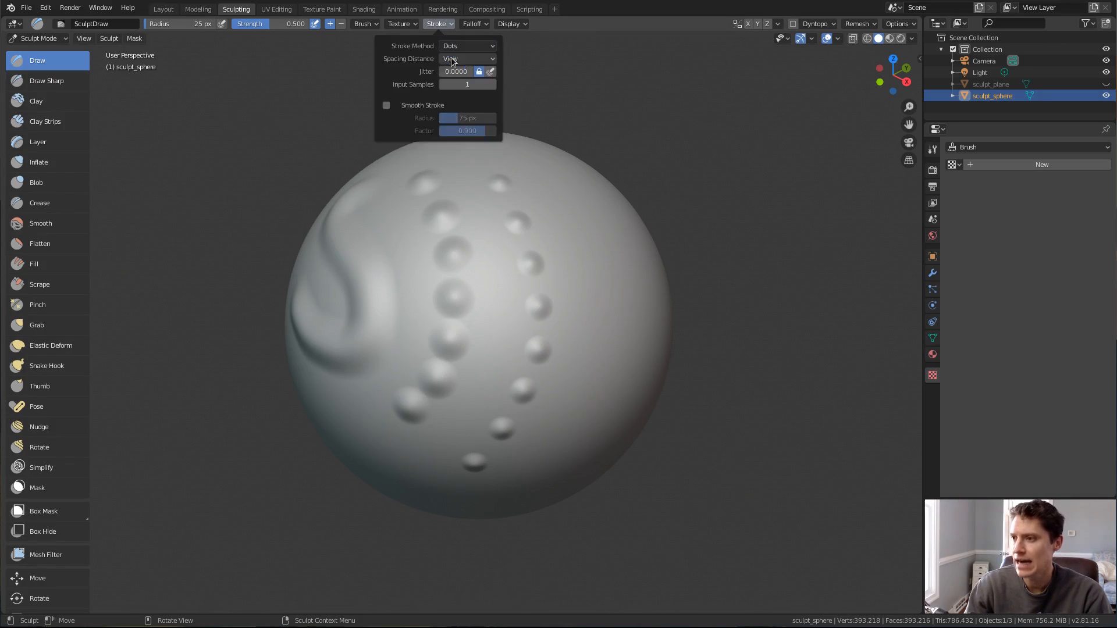
middle_drag(579, 322, 536, 318)
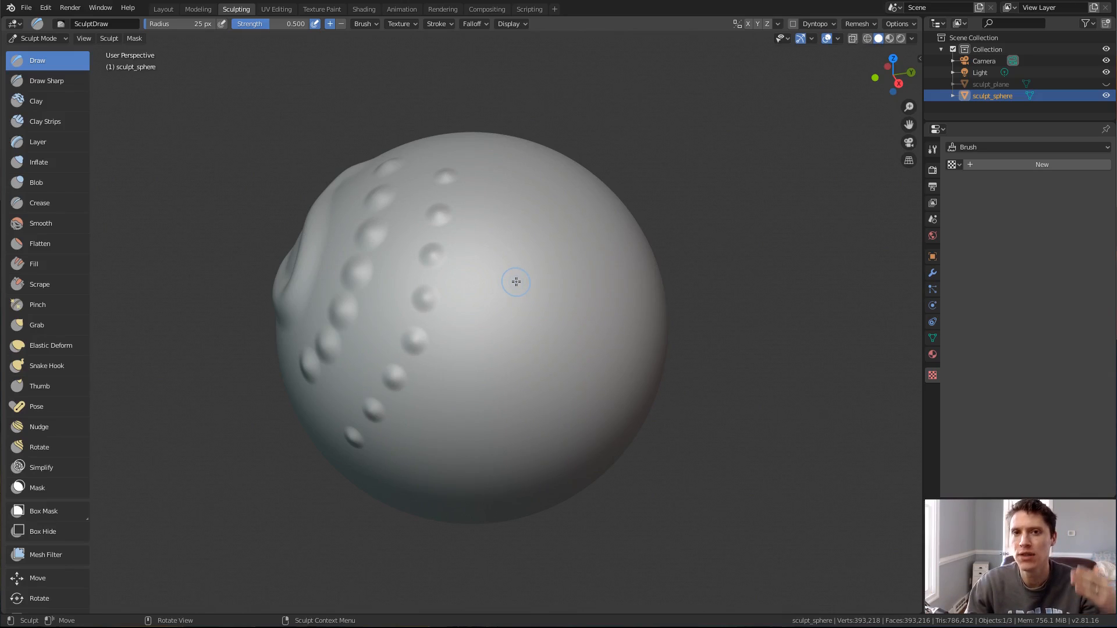
mouse_move(498, 153)
mouse_down()
mouse_move(525, 241)
mouse_move(487, 382)
mouse_up()
drag(443, 458, 420, 496)
Step: Examine the dot density along the Dots stroke from several angles and distances
middle_drag(531, 386, 541, 330)
middle_drag(509, 283, 414, 238)
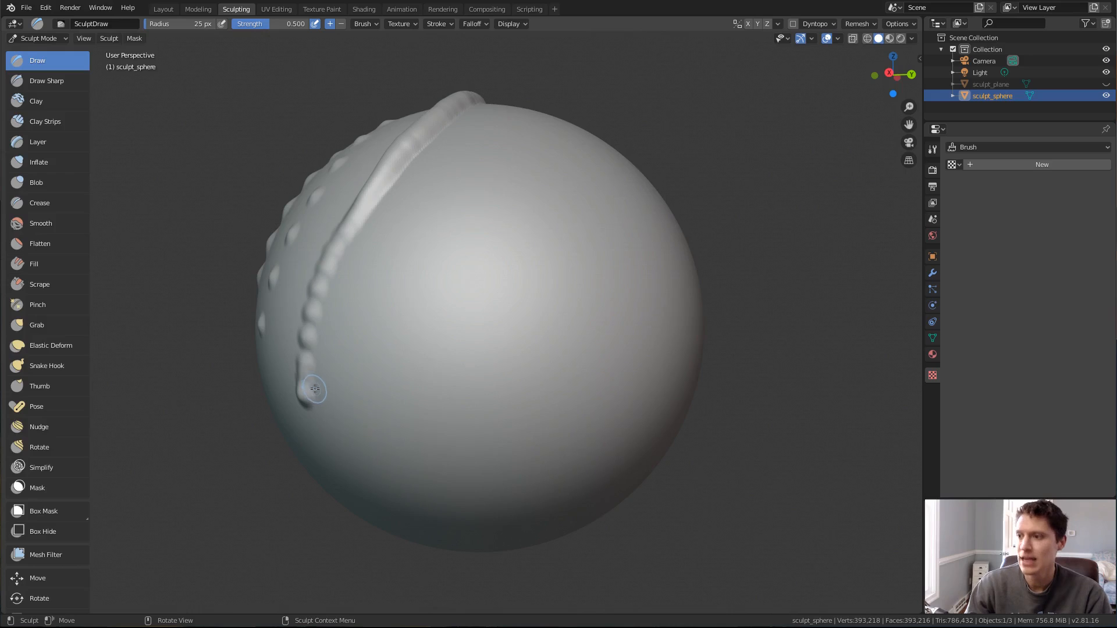
mouse_move(437, 176)
shift+middle_down()
mouse_move(474, 190)
mouse_move(455, 180)
mouse_move(452, 200)
shift+middle_up()
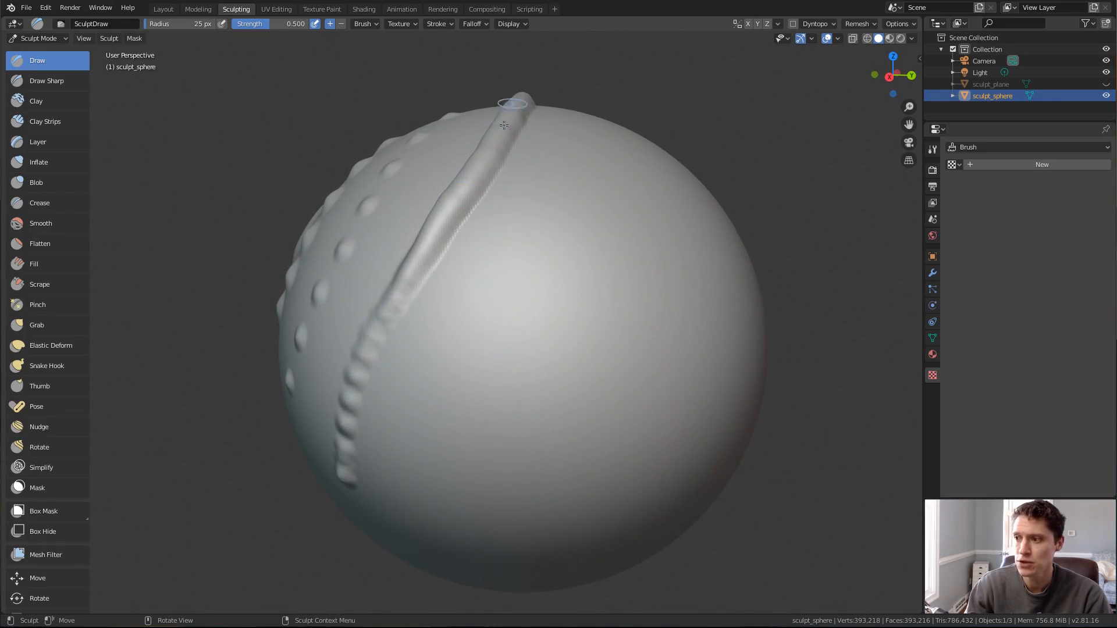
middle_drag(487, 138, 446, 124)
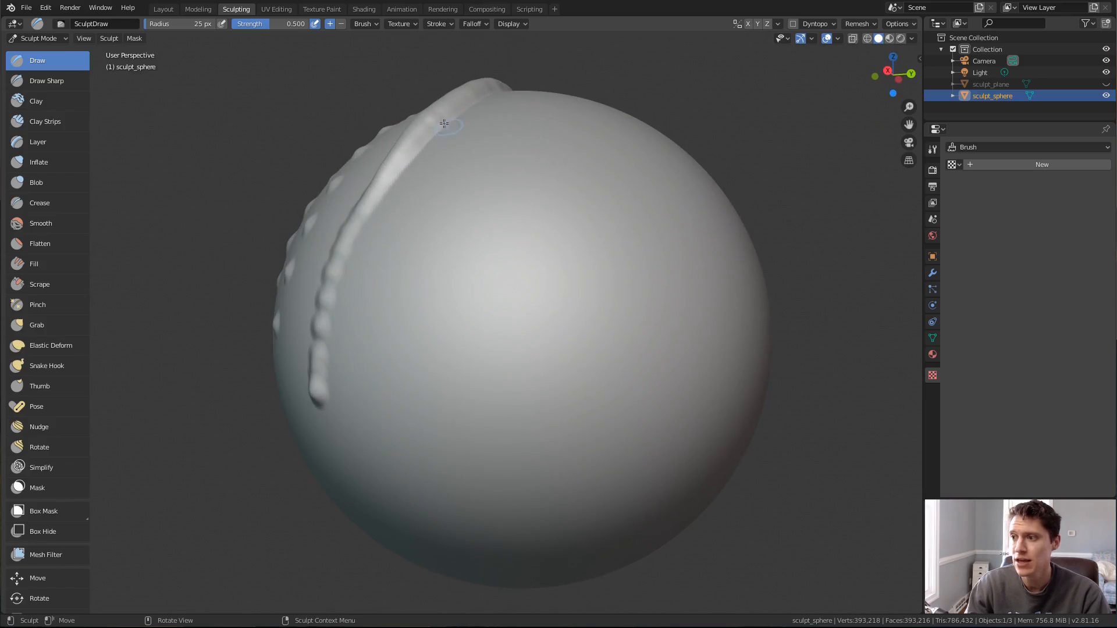
shift+middle_drag(392, 178, 453, 151)
ctrl+middle_drag(454, 151, 442, 140)
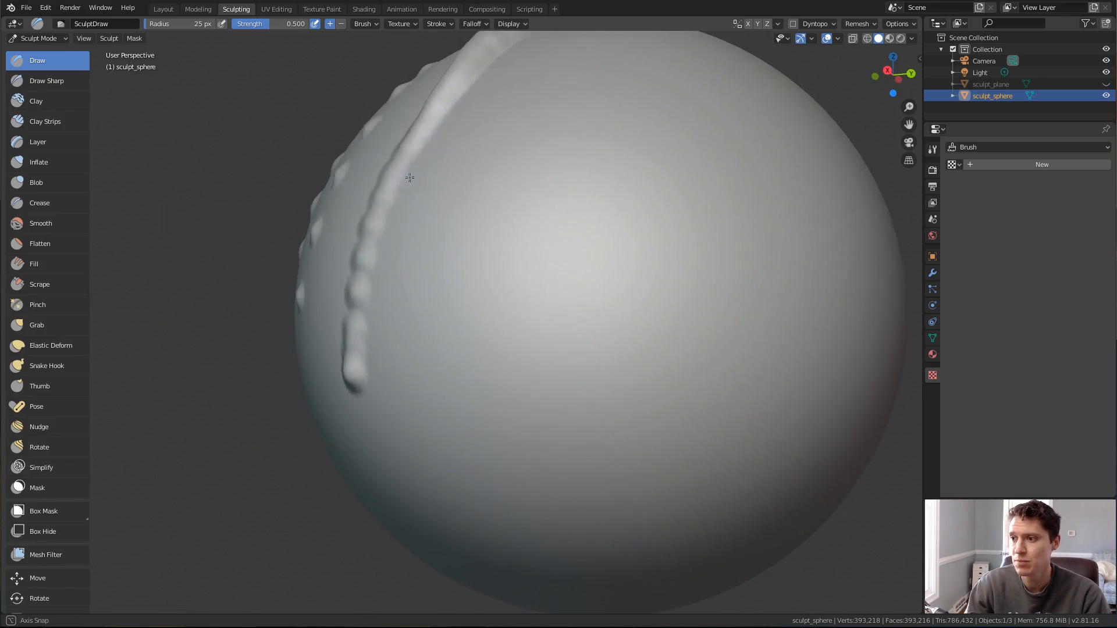
middle_drag(417, 177, 366, 171)
ctrl+middle_drag(381, 233, 392, 269)
middle_drag(401, 268, 491, 294)
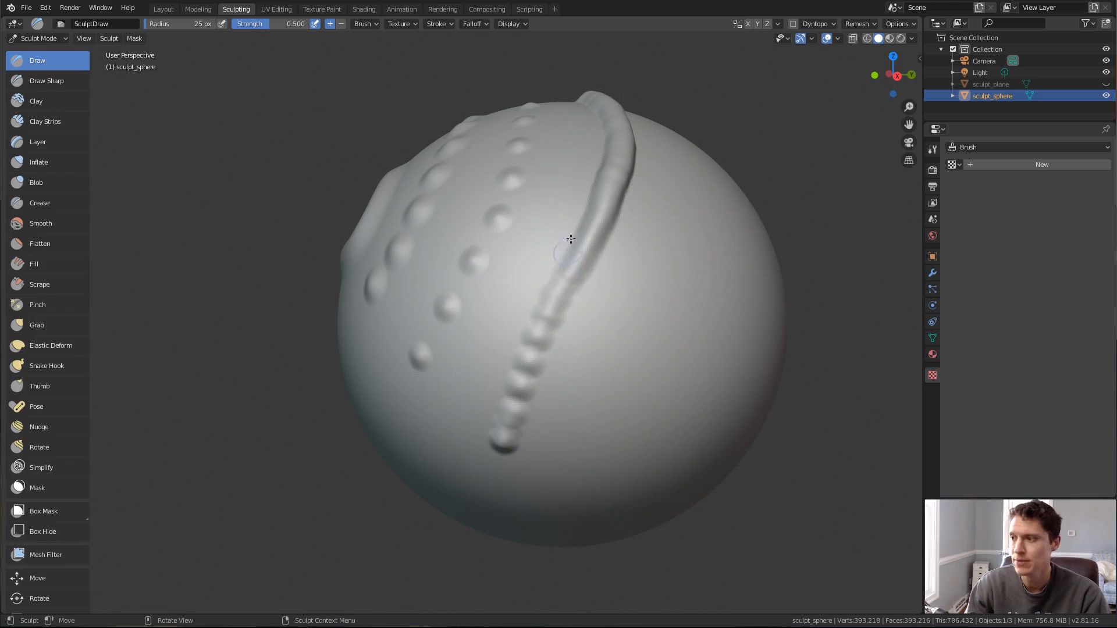
middle_drag(622, 170, 612, 150)
Step: Change the stroke method to Drag Dot, set the brush radius to 48 px and place a single bump beside the Dots stroke
click(438, 25)
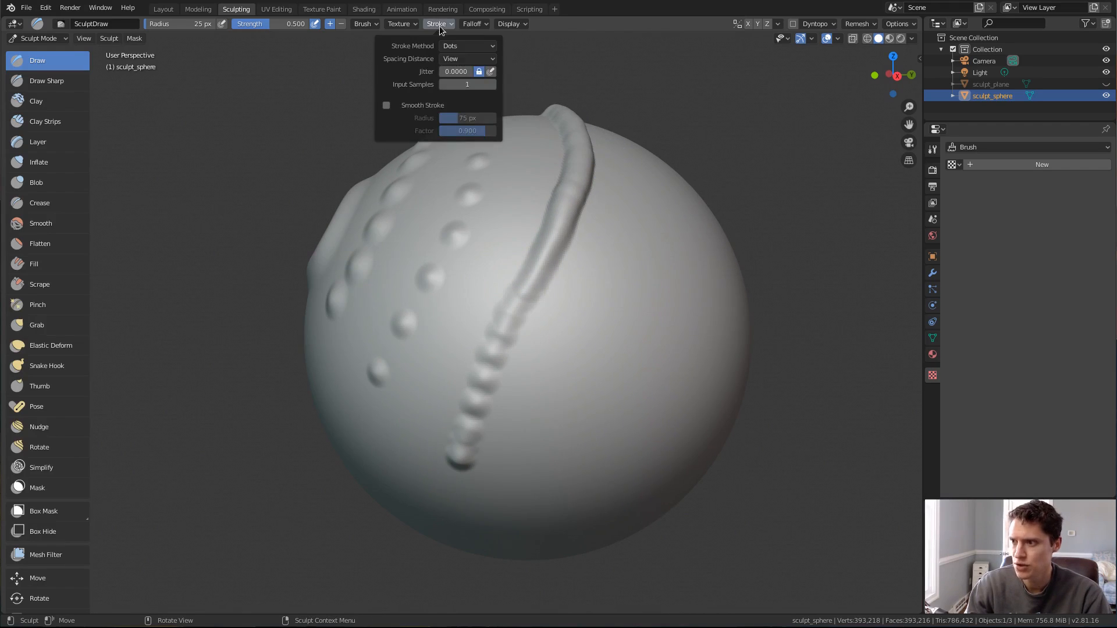
click(456, 43)
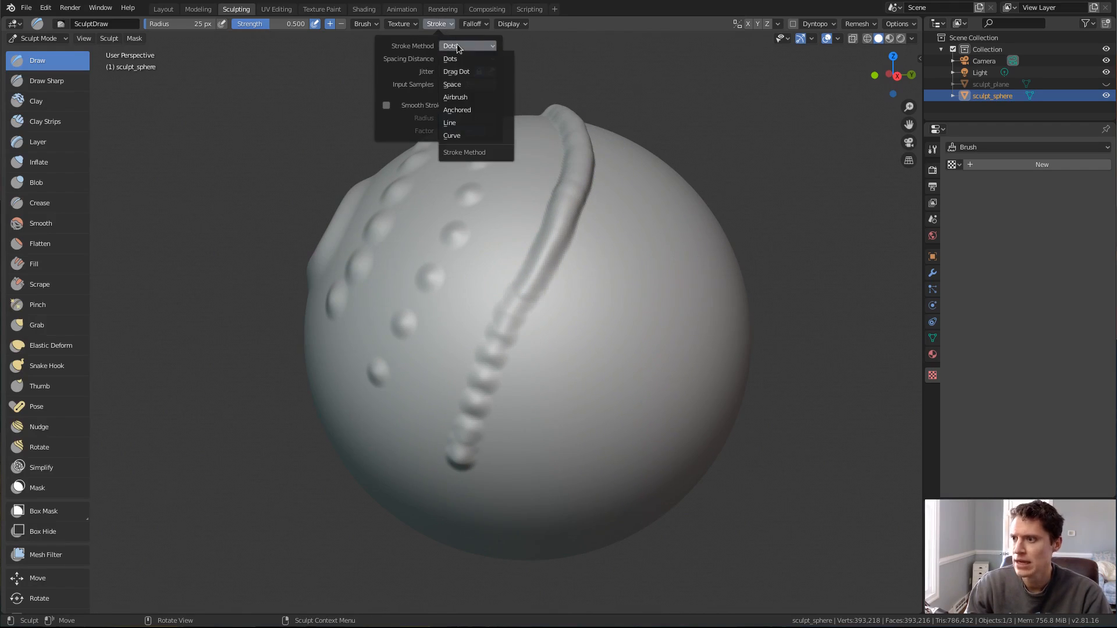
click(464, 75)
mouse_move(593, 287)
middle_down()
mouse_move(564, 272)
mouse_move(554, 241)
middle_up()
key(f)
click(589, 267)
key(f)
click(569, 187)
click(592, 166)
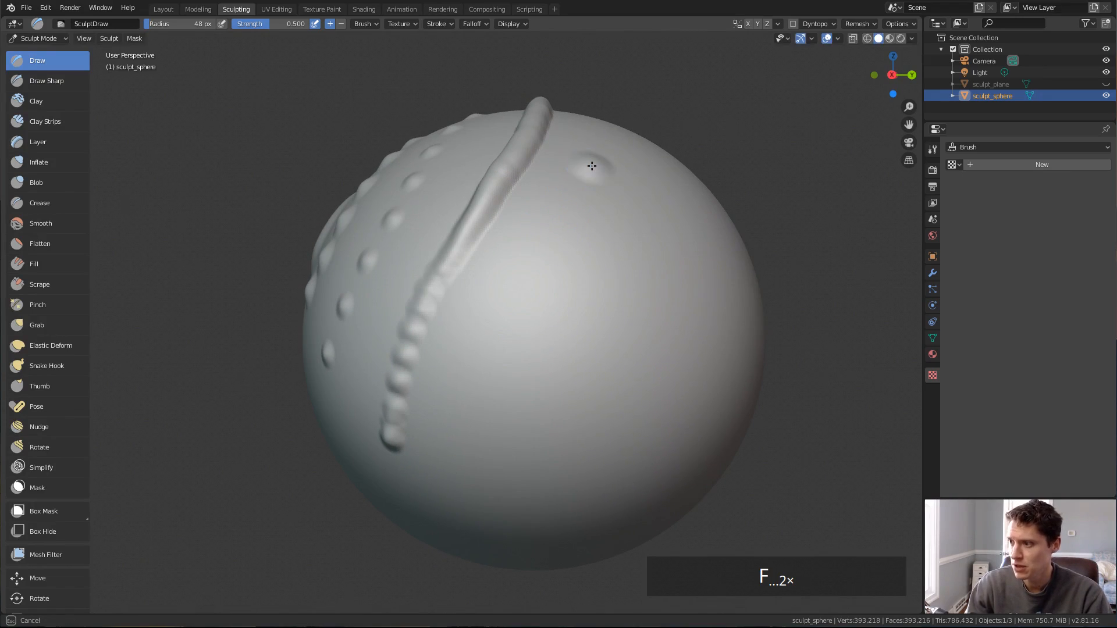
mouse_move(592, 166)
mouse_down()
mouse_move(587, 219)
mouse_move(541, 279)
mouse_move(496, 404)
mouse_move(498, 339)
mouse_move(493, 351)
mouse_up()
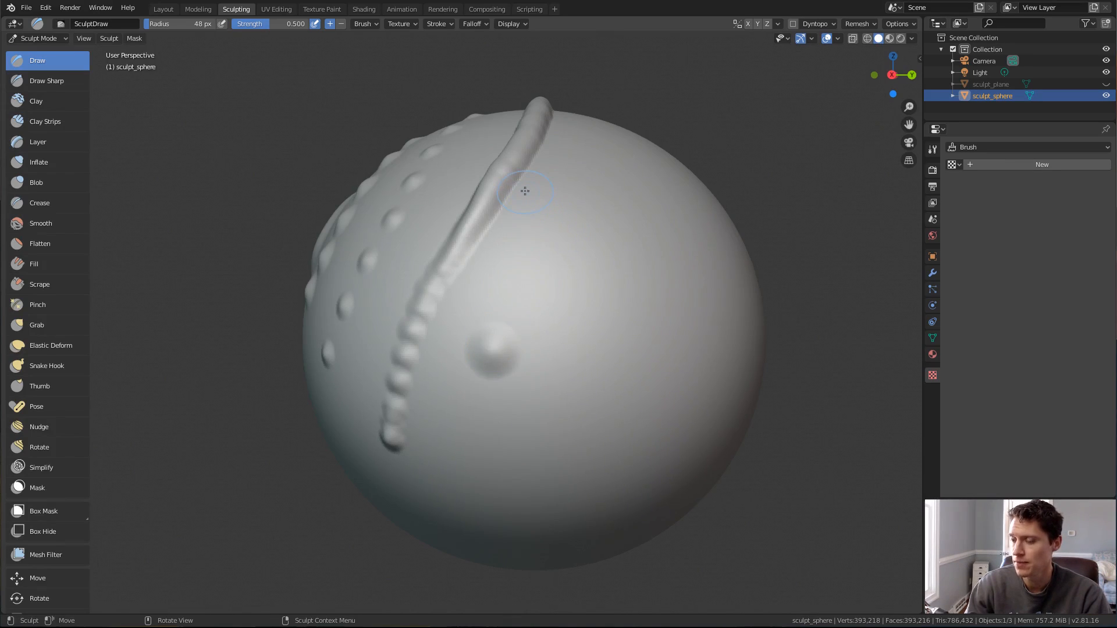
Step: Assign the brush_tex texture to the brush and place one screw-head imprint near the single bump
click(396, 23)
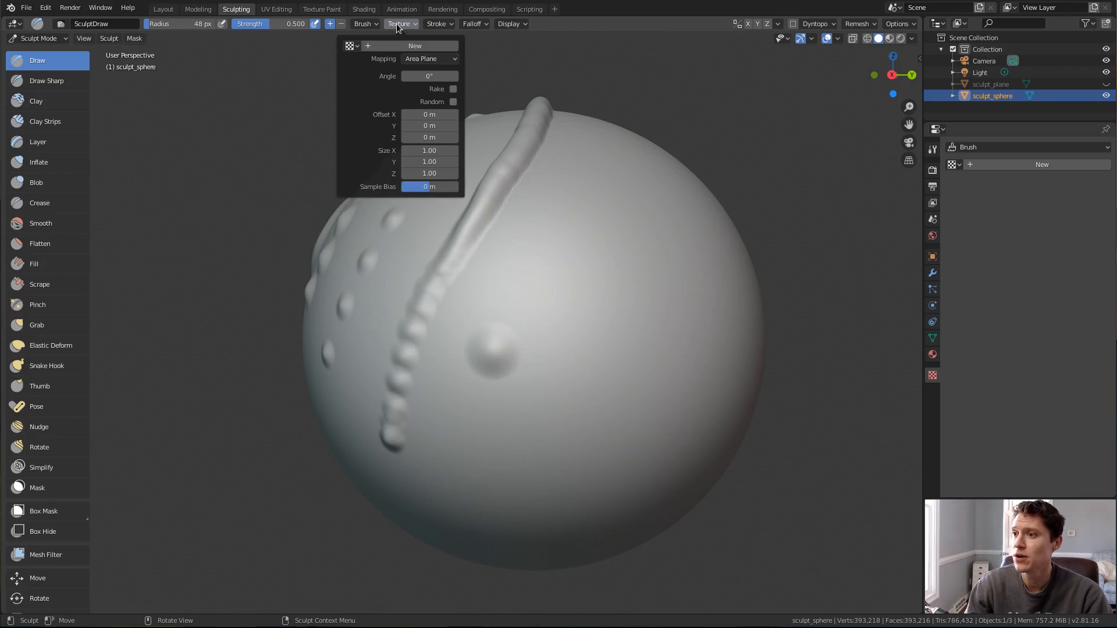
click(351, 46)
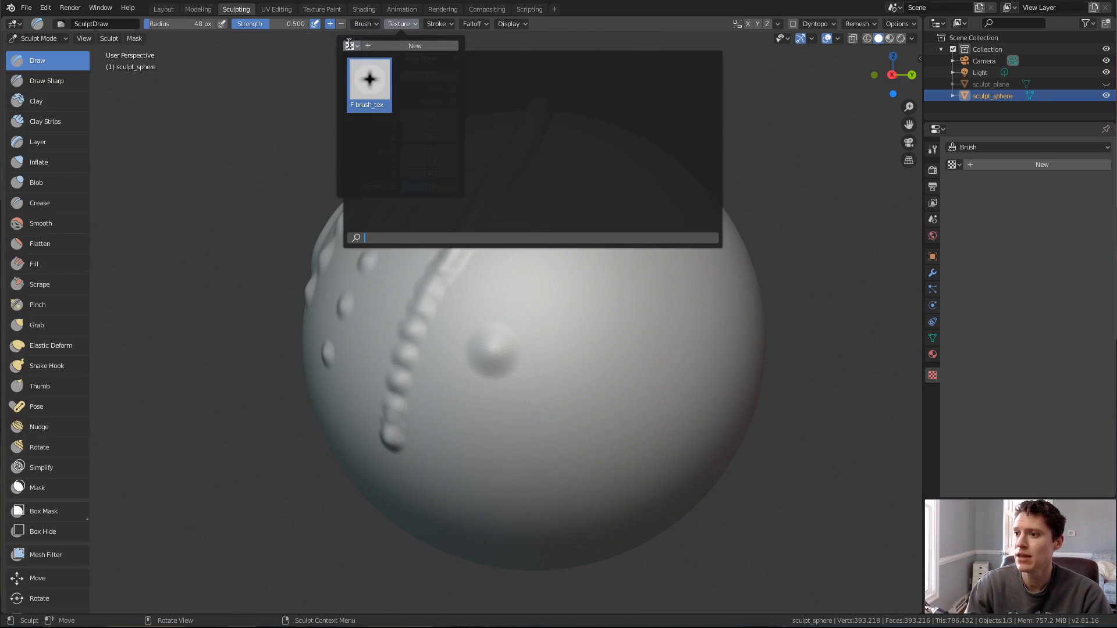
click(370, 87)
mouse_move(516, 237)
middle_down()
mouse_move(568, 204)
mouse_move(524, 167)
middle_up()
mouse_move(521, 145)
mouse_down()
mouse_move(481, 311)
mouse_move(442, 385)
mouse_up()
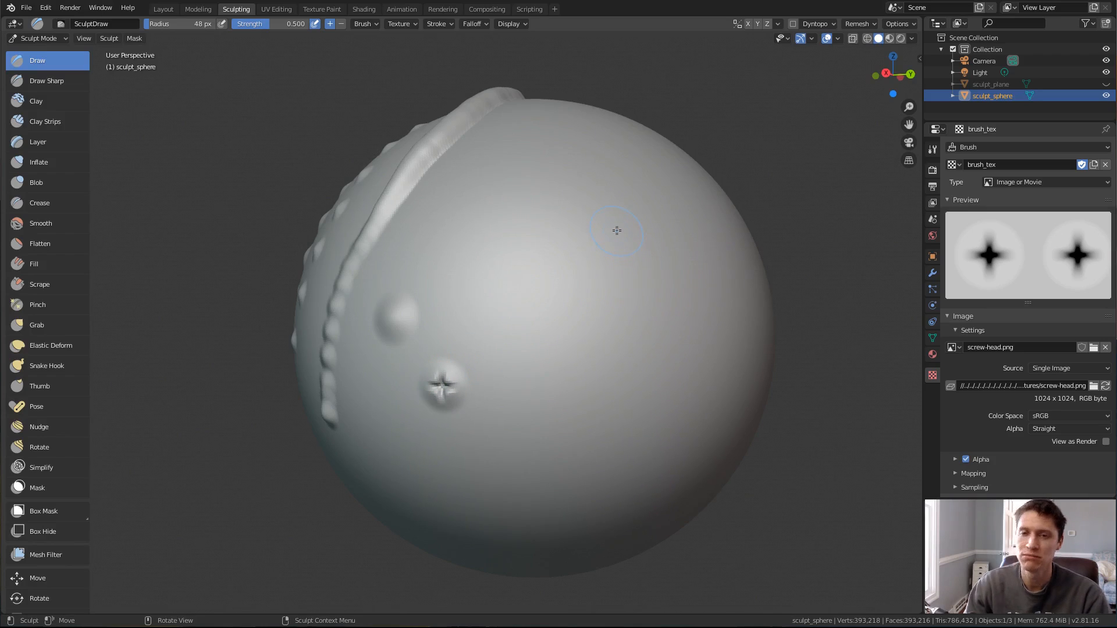
Step: Change the stroke method to Airbrush and set the brush radius to 70 px
click(439, 24)
click(454, 46)
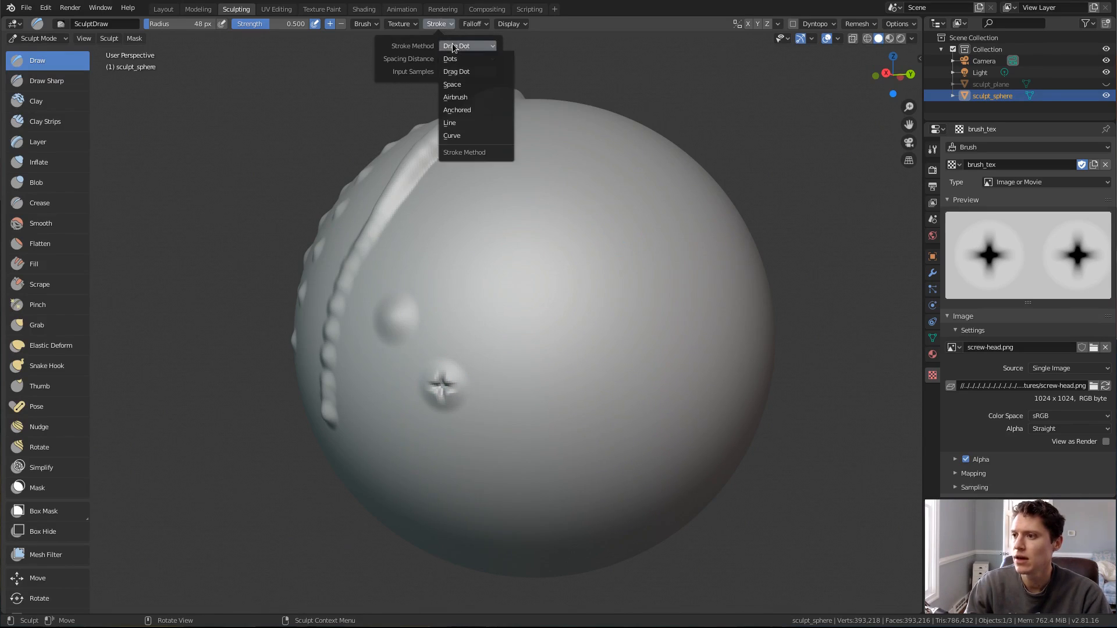
click(457, 97)
middle_drag(536, 208, 514, 174)
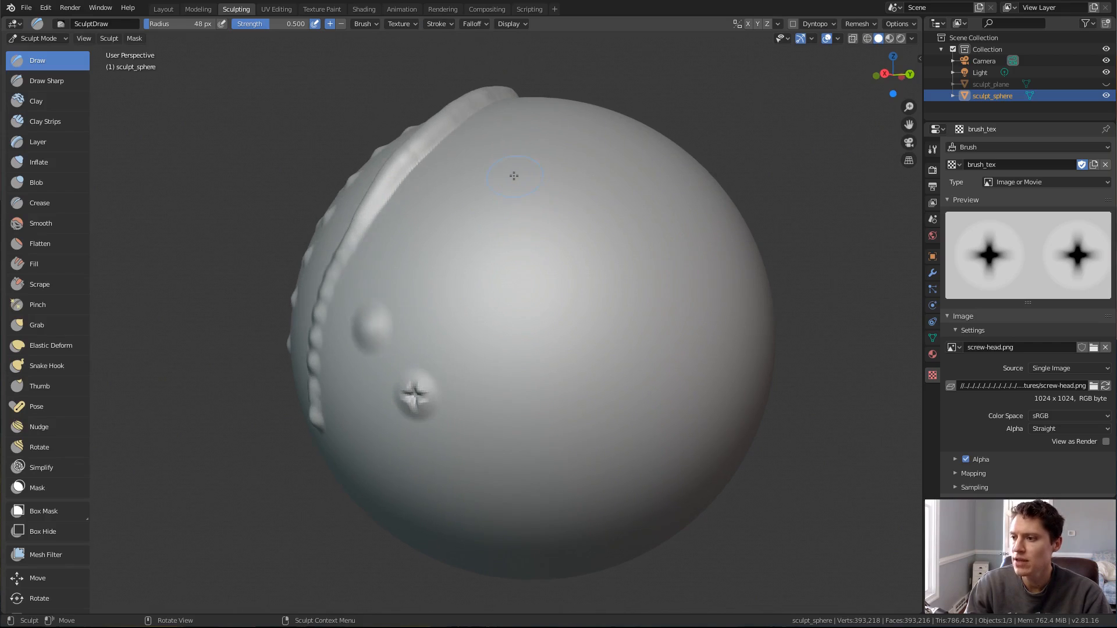
key(f)
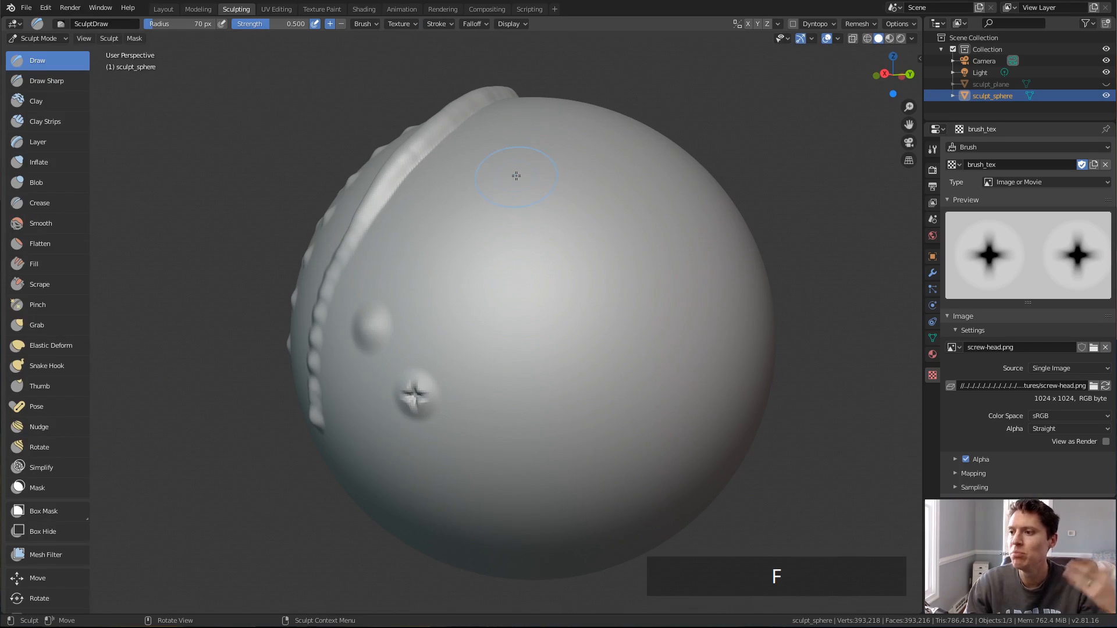
click(516, 176)
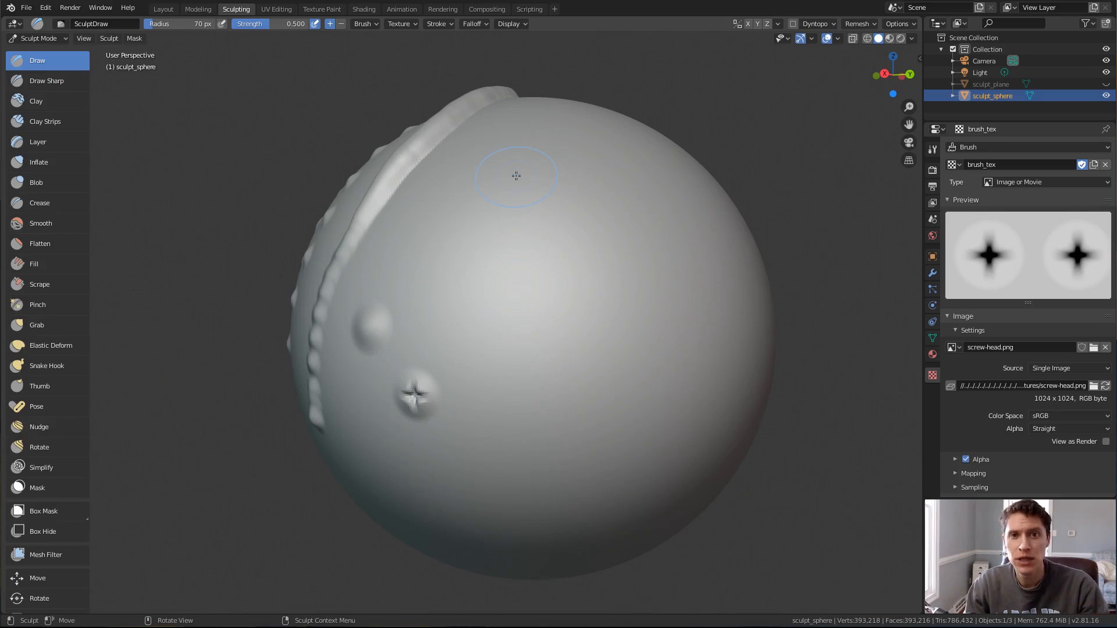
Step: Remove the texture from the brush and sculpt two broad airbrush strokes down the sphere's clear area
click(399, 23)
click(452, 45)
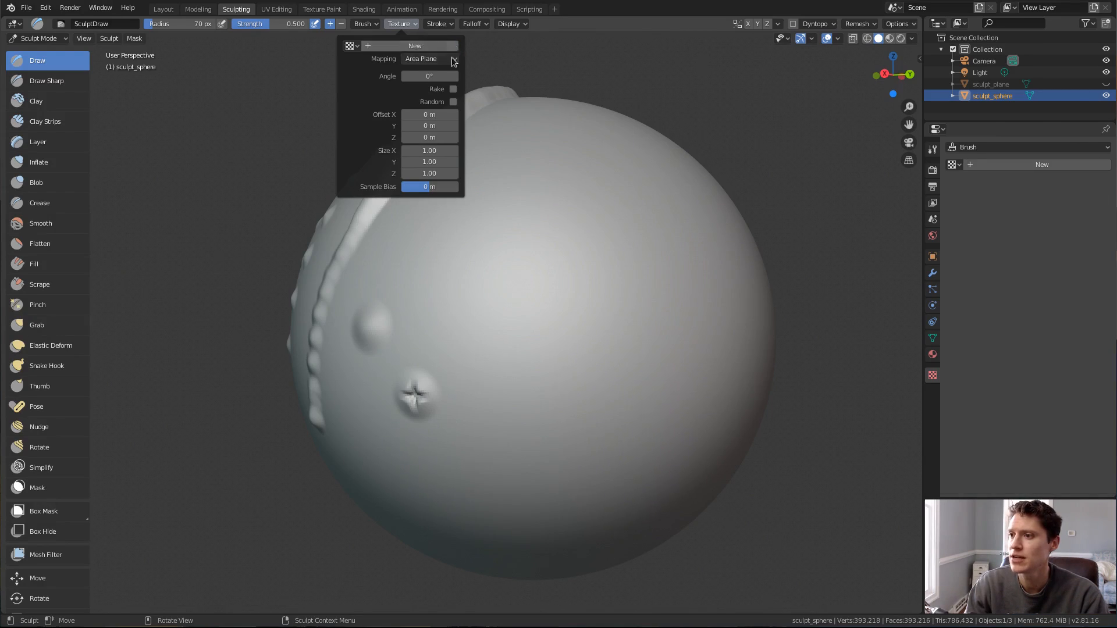
mouse_move(504, 138)
mouse_down()
mouse_move(510, 245)
mouse_move(565, 393)
mouse_move(521, 407)
mouse_move(540, 389)
mouse_up()
mouse_move(539, 389)
middle_down()
mouse_move(489, 282)
mouse_move(511, 289)
mouse_move(515, 238)
middle_up()
mouse_move(512, 138)
mouse_down()
mouse_move(544, 197)
mouse_move(445, 375)
mouse_move(416, 387)
mouse_up()
Step: Set the brush radius to 35 px and sculpt a thinner airbrush stroke of separated bumps beside the broad strokes
key(f)
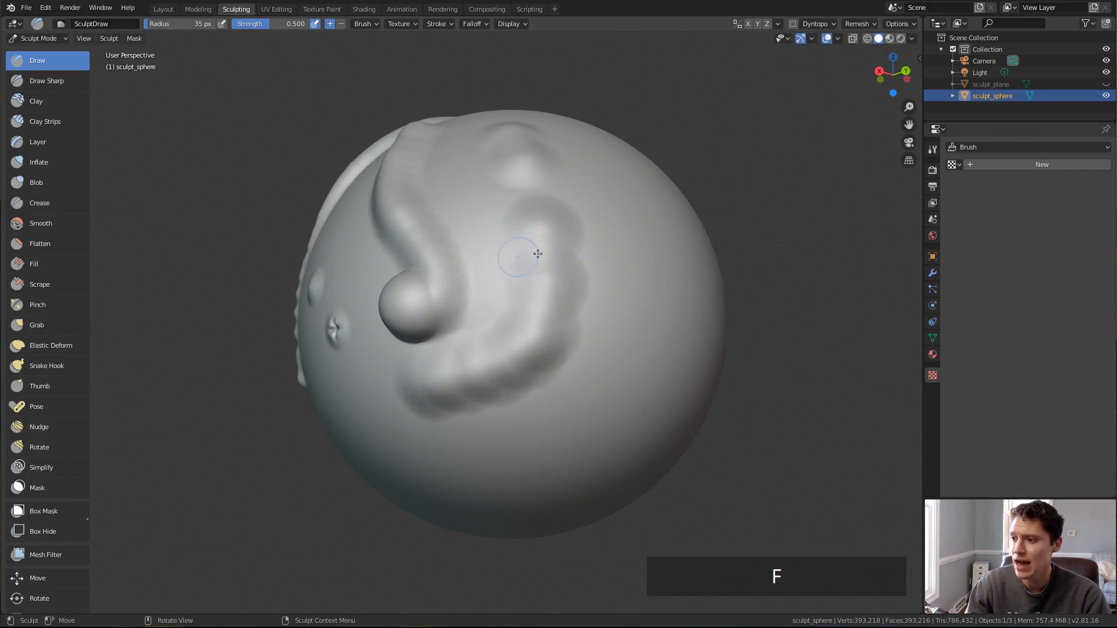
middle_drag(531, 254, 483, 234)
mouse_move(556, 110)
mouse_down()
mouse_move(563, 269)
mouse_move(464, 344)
mouse_up()
middle_drag(452, 321, 556, 283)
Step: Set the brush radius to 64 px and sculpt a thick airbrush stroke across the sphere below the earlier ones
key(f)
click(498, 294)
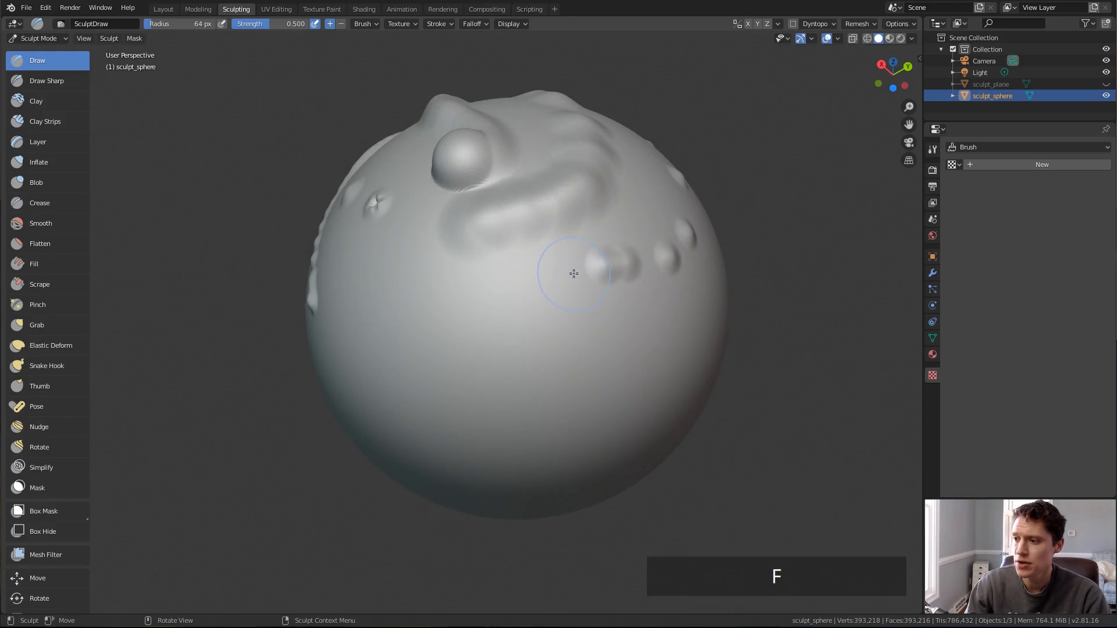
mouse_move(573, 274)
mouse_down()
mouse_move(395, 317)
mouse_move(420, 326)
mouse_up()
middle_drag(576, 233, 576, 254)
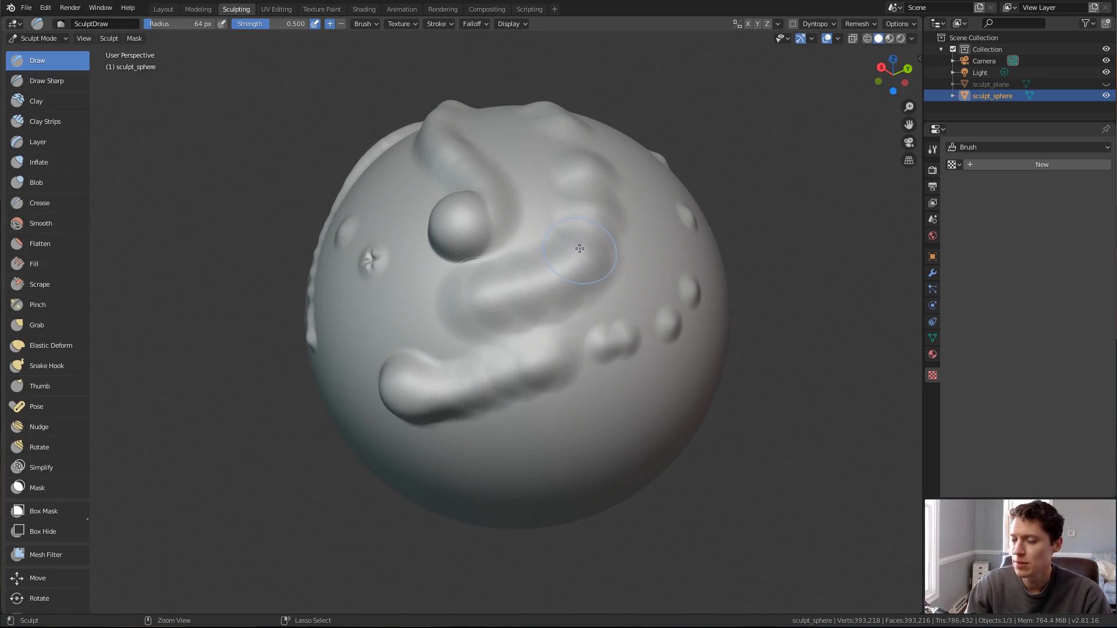
Step: Change the stroke method to Line, set the brush radius to 29 px and sculpt a straight row of bumps across the sphere
click(437, 23)
click(462, 46)
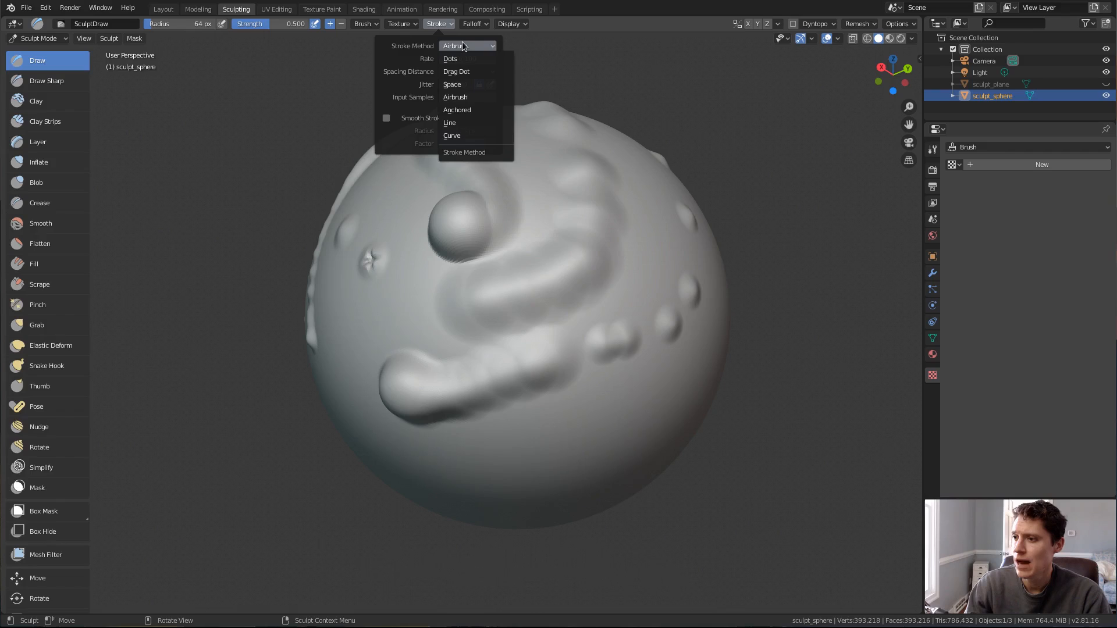
click(458, 120)
key(f)
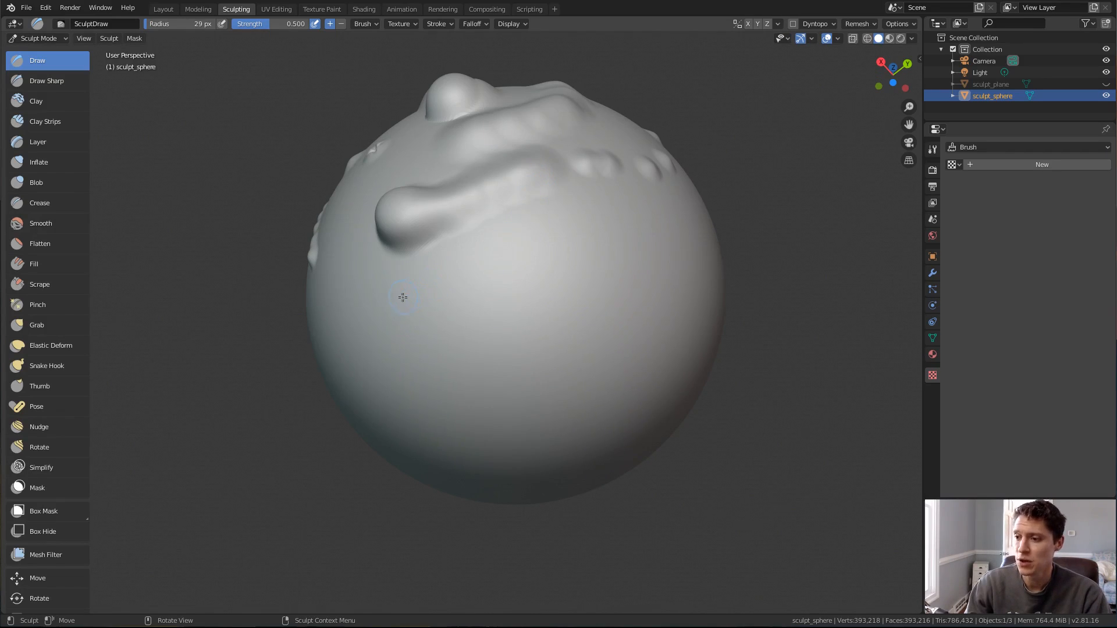
drag(378, 303, 639, 266)
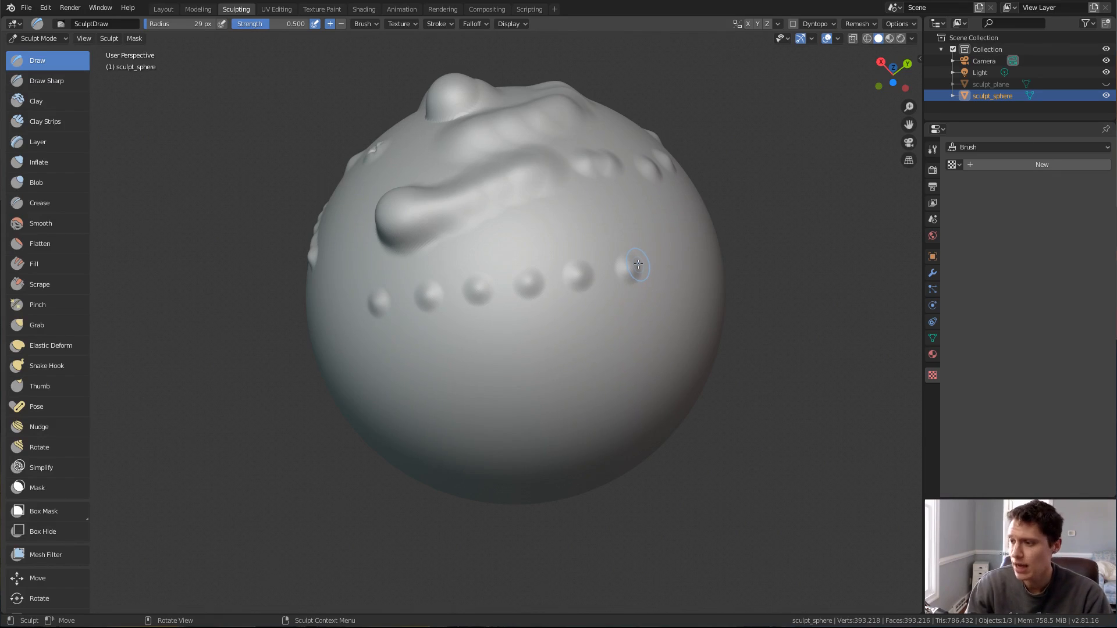
Step: Set the stroke spacing to 10% and sculpt a continuous straight ridge below the row of bumps
click(437, 24)
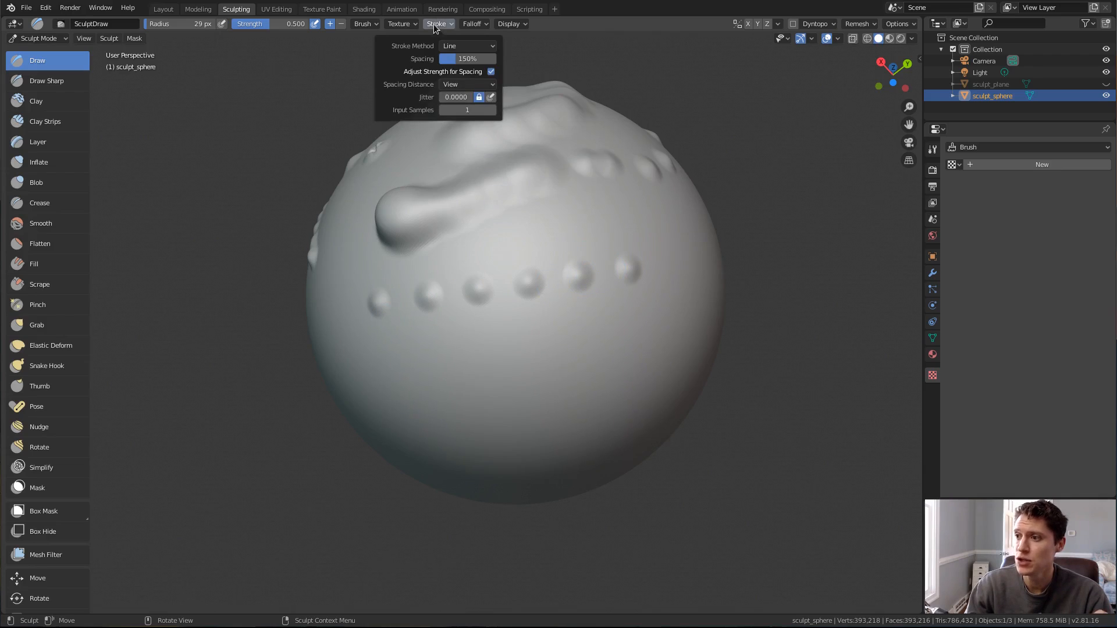
click(451, 59)
text(10)
key(Return)
drag(372, 348, 628, 347)
middle_drag(438, 295, 374, 286)
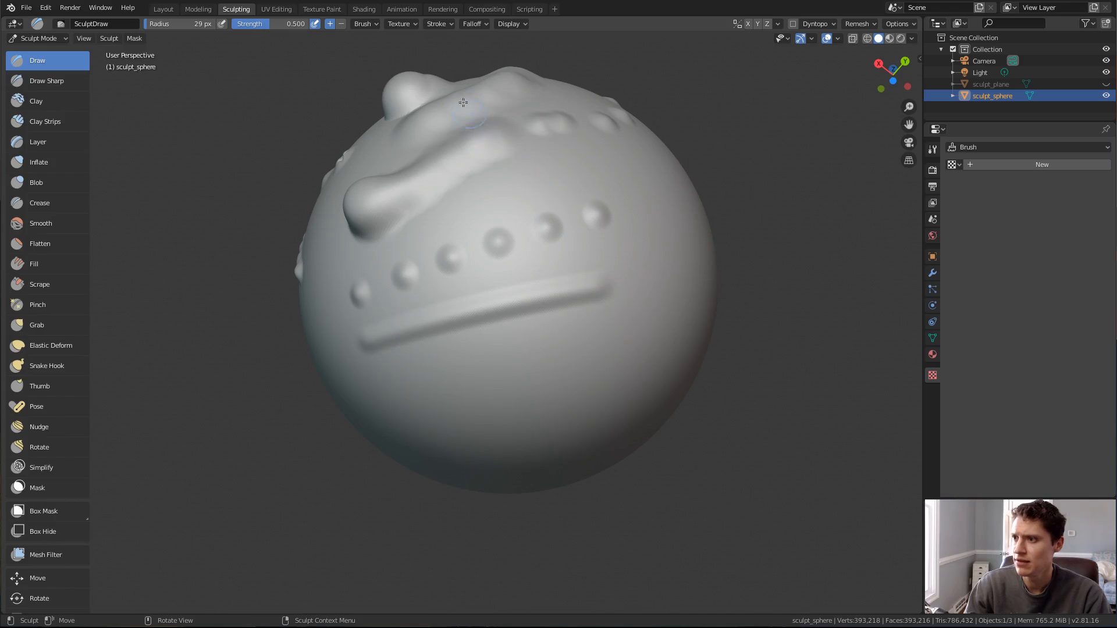
Step: Change the stroke method to Curve, place an S-shaped paint curve beside the straight ridge and sculpt a ridge along it
click(437, 23)
click(462, 45)
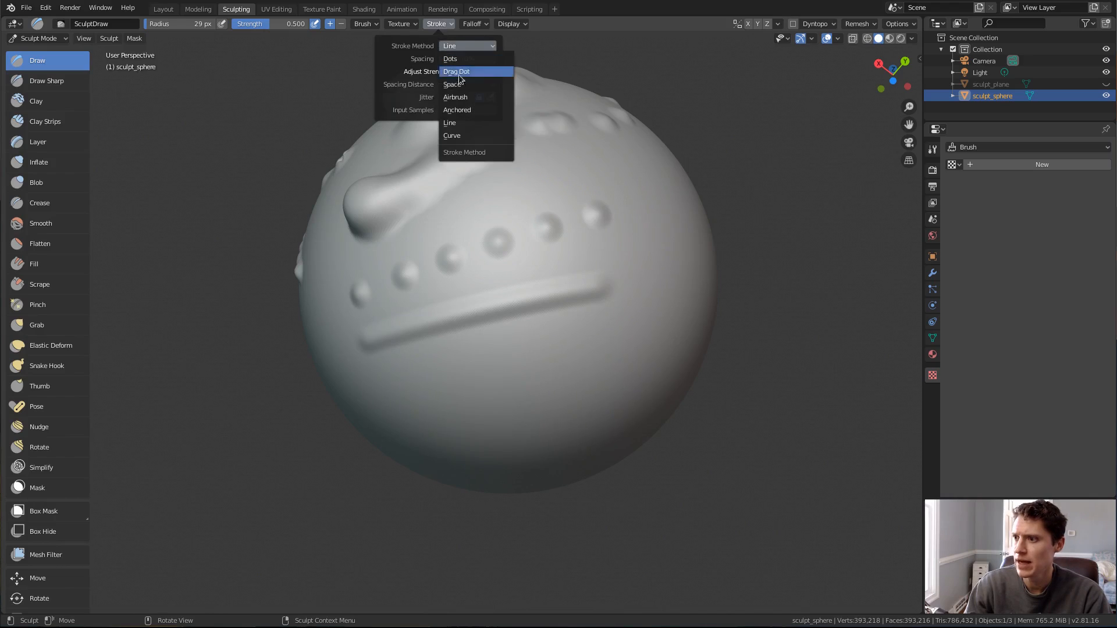
click(459, 136)
middle_drag(459, 136, 502, 173)
ctrl+right_drag(632, 143, 656, 161)
ctrl+right_drag(590, 336, 576, 395)
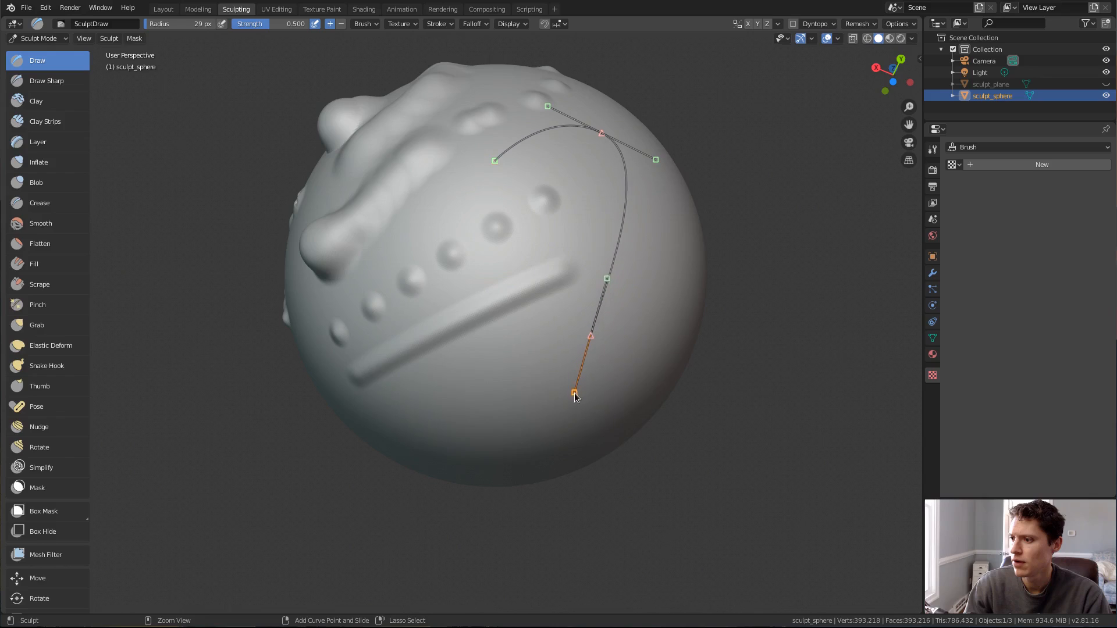
ctrl+right_drag(672, 298, 681, 261)
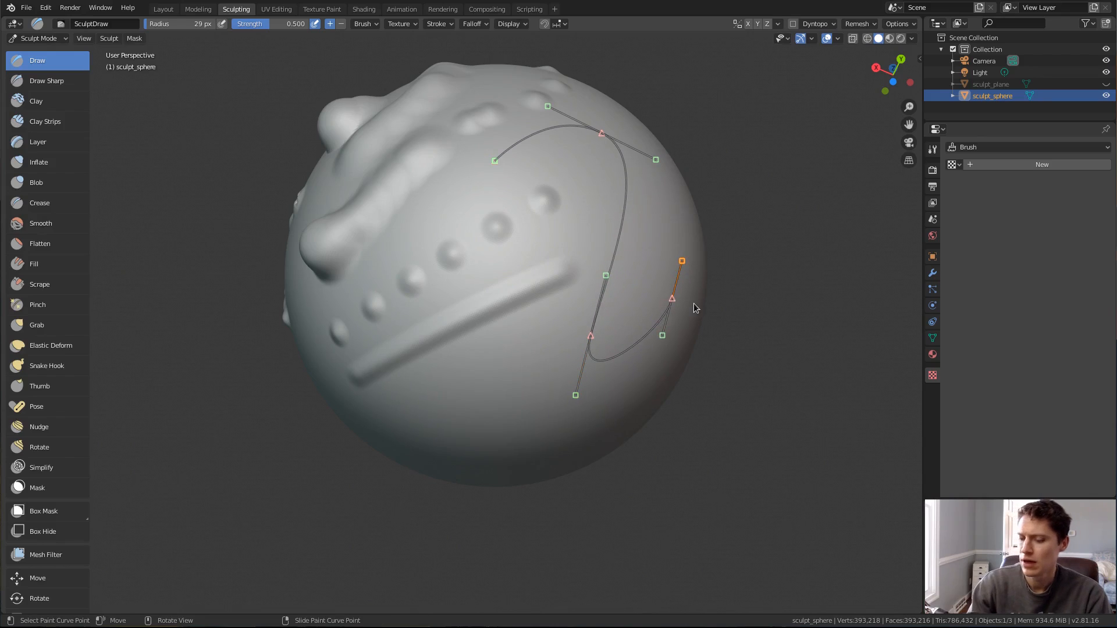
key(Return)
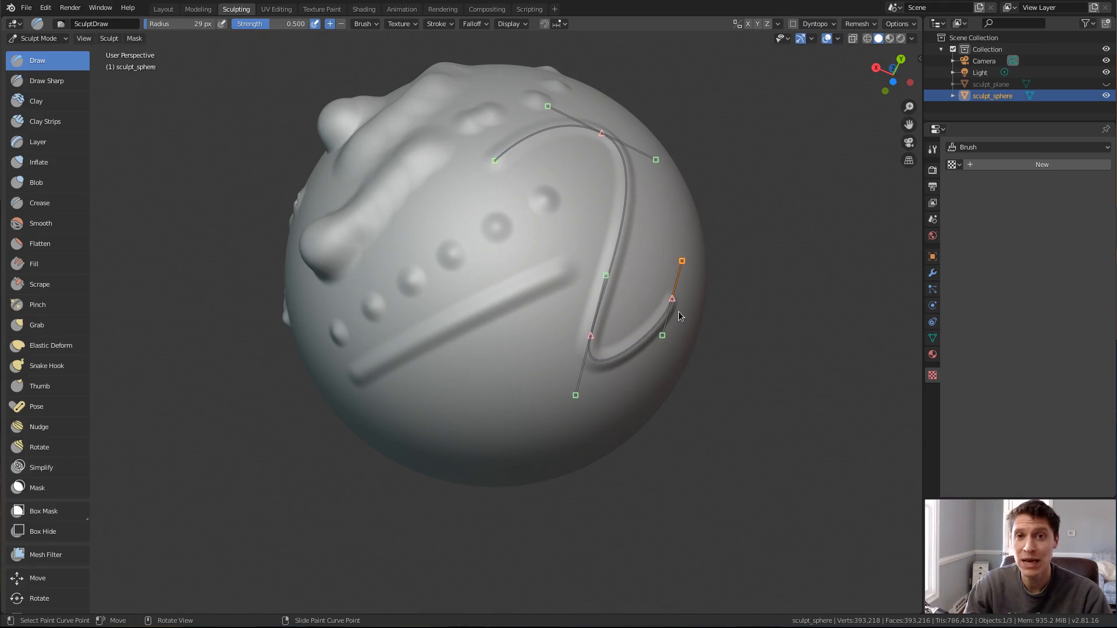
Step: Over a blank area of the sphere, shift the paint curve's upper point towards the start point and extend the start point's handle
mouse_move(467, 226)
middle_down()
mouse_move(581, 207)
mouse_move(560, 232)
middle_up()
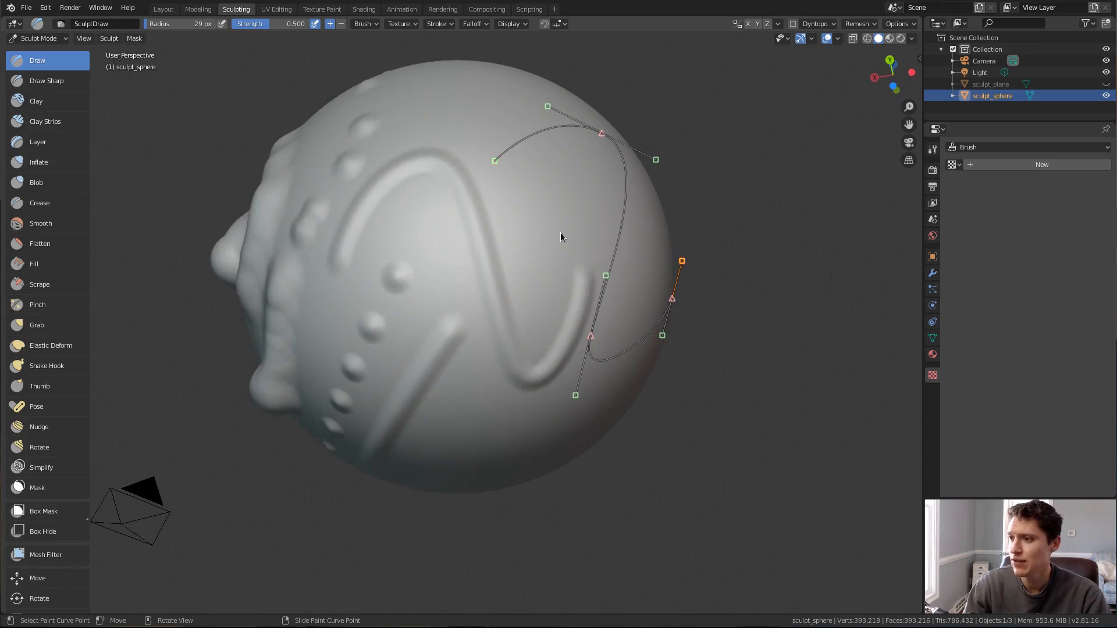
mouse_move(606, 193)
middle_down()
mouse_move(570, 234)
mouse_move(619, 179)
mouse_move(590, 190)
middle_up()
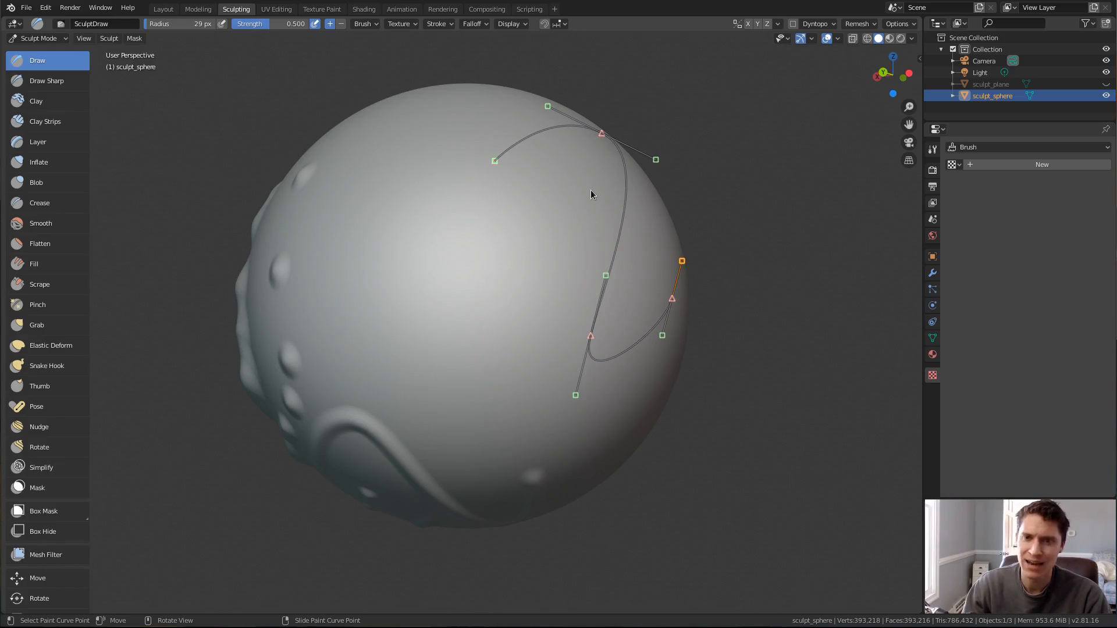
click(602, 134)
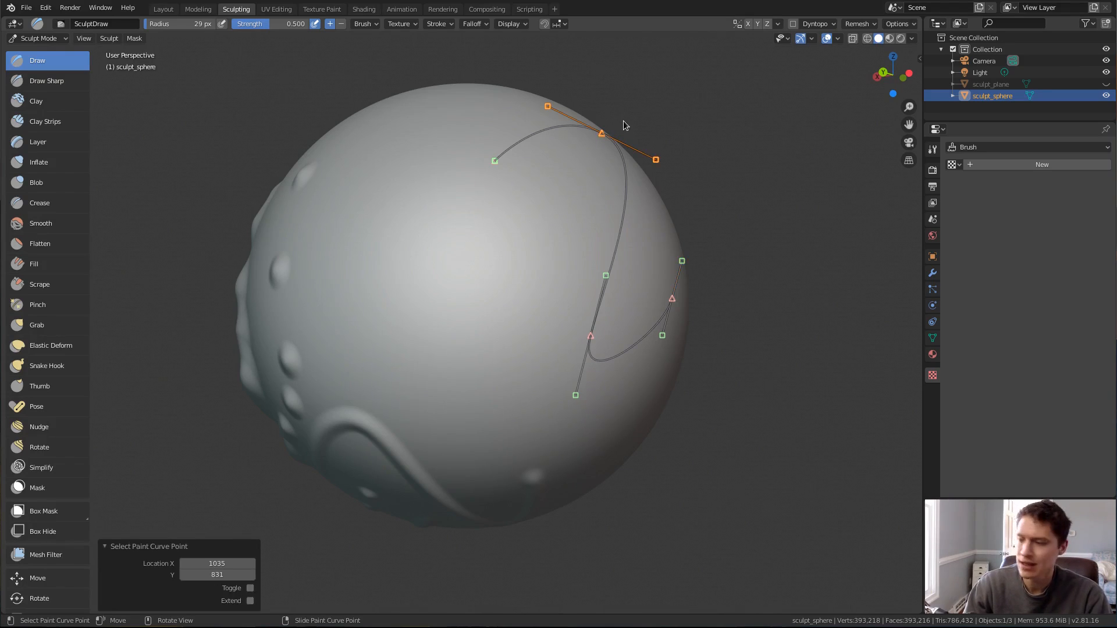
key(g)
click(582, 124)
click(494, 163)
key(g)
click(436, 182)
key(r)
click(597, 142)
click(563, 135)
key(r)
click(643, 143)
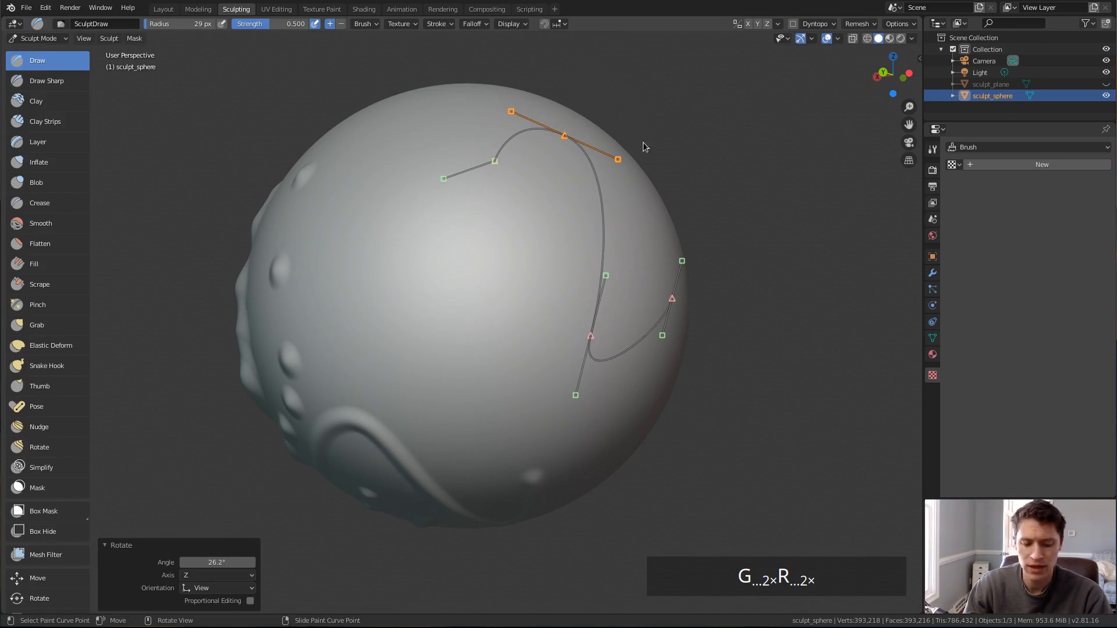
Step: Move the paint curve's lower bend point by -109 m in X and 35 m in Y, rotate it 67.4° and scale it about 1.65
click(589, 337)
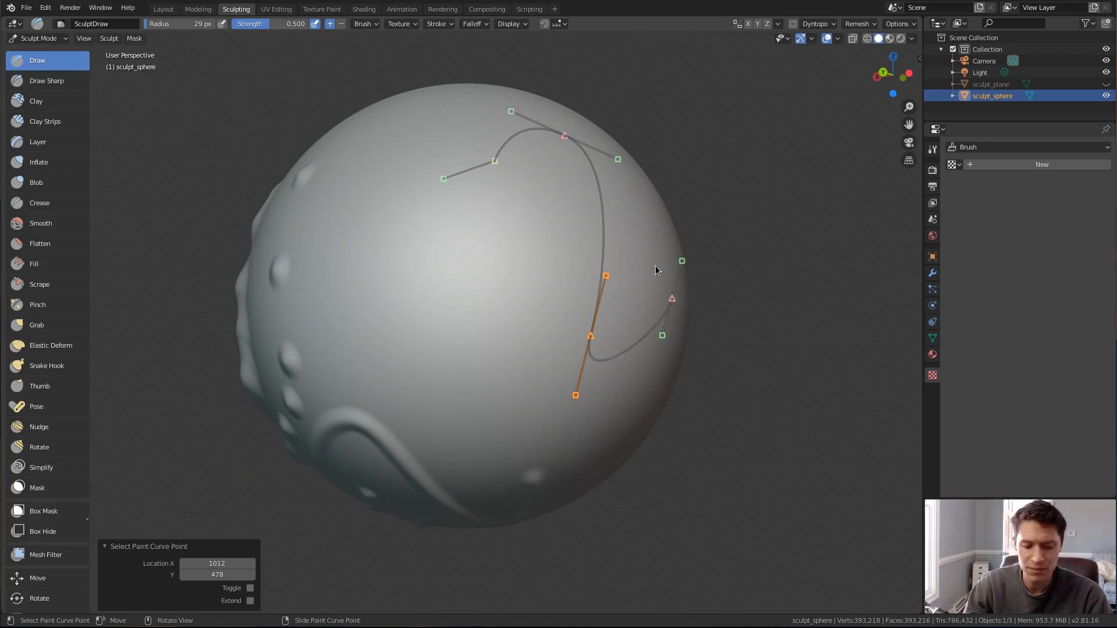
key(g)
click(592, 244)
key(r)
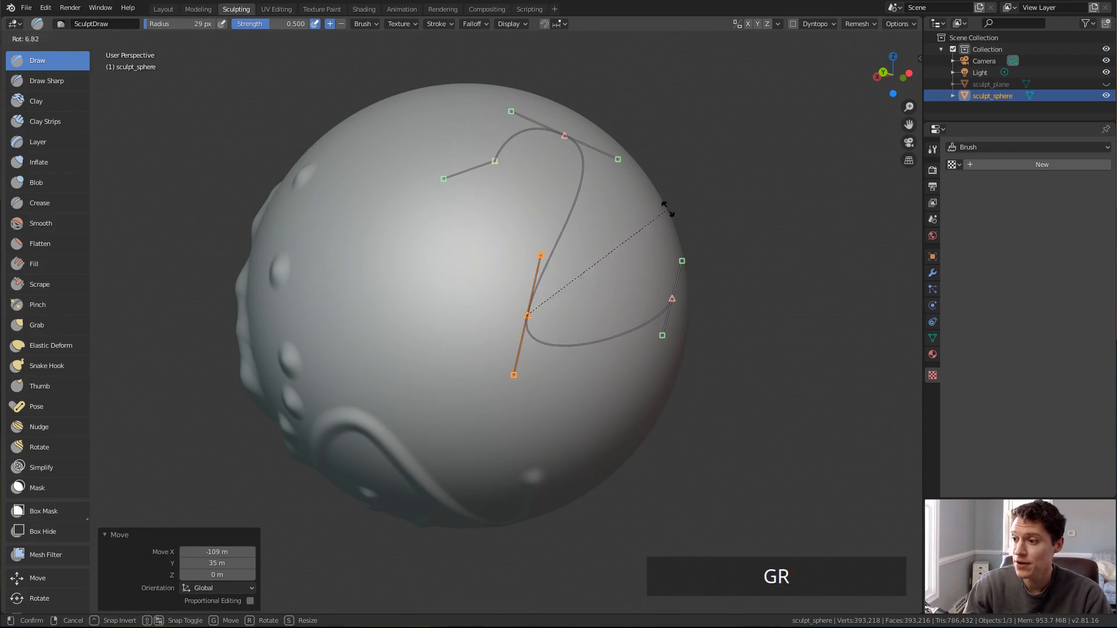
click(605, 299)
key(s)
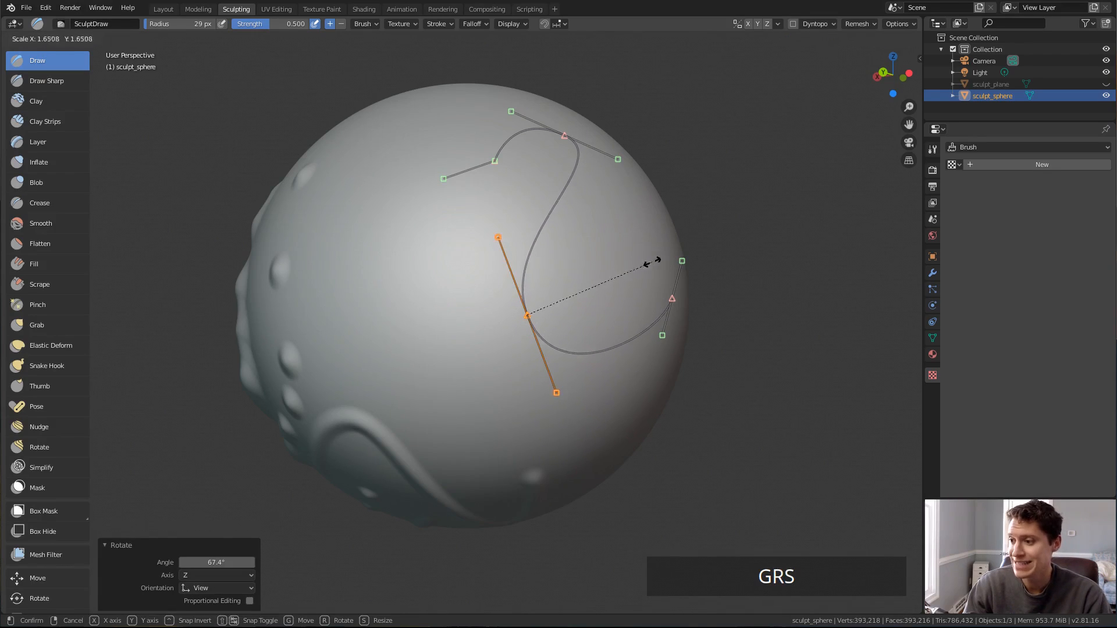
click(657, 260)
Step: Shift the paint curve's start point outward and its upper point by -15 m in X, and sculpt a ridge along the curve
click(493, 164)
key(g)
click(523, 164)
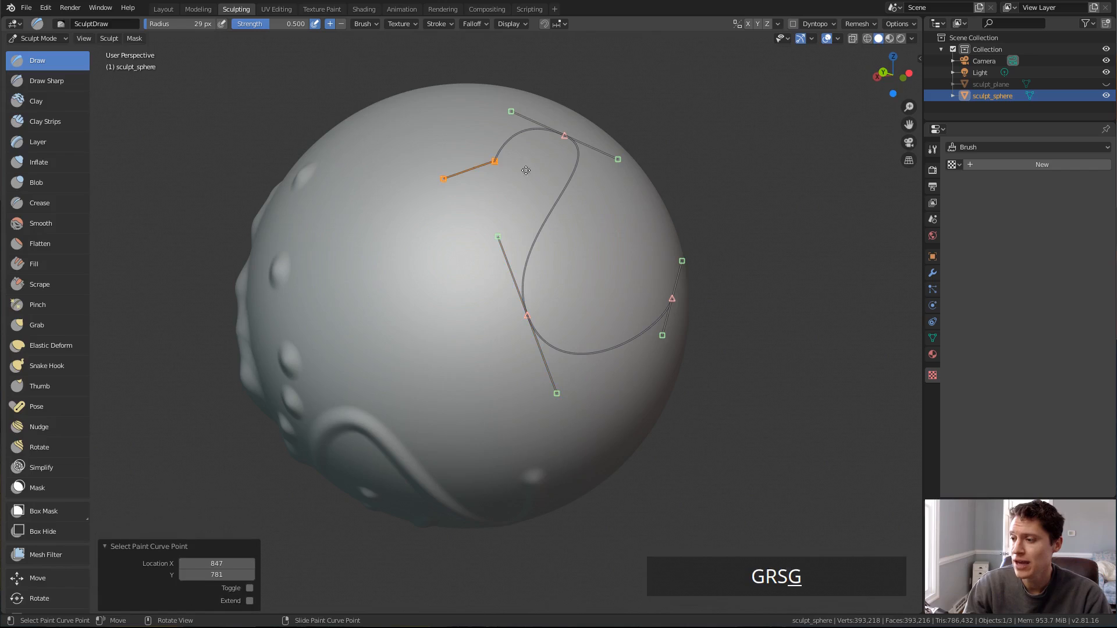
drag(564, 139, 555, 140)
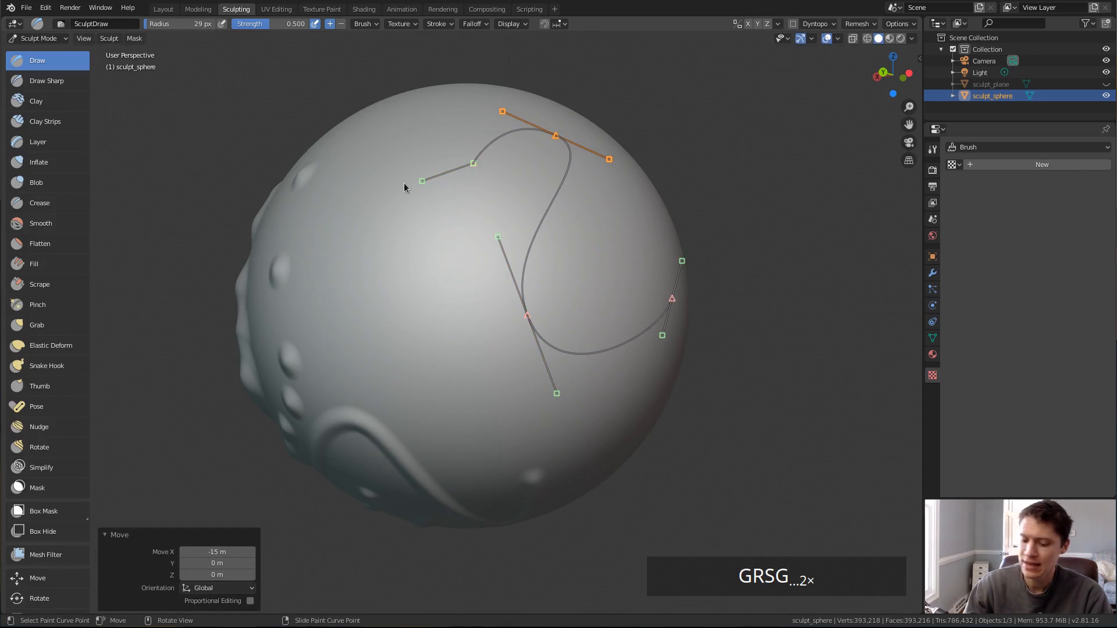
key(Return)
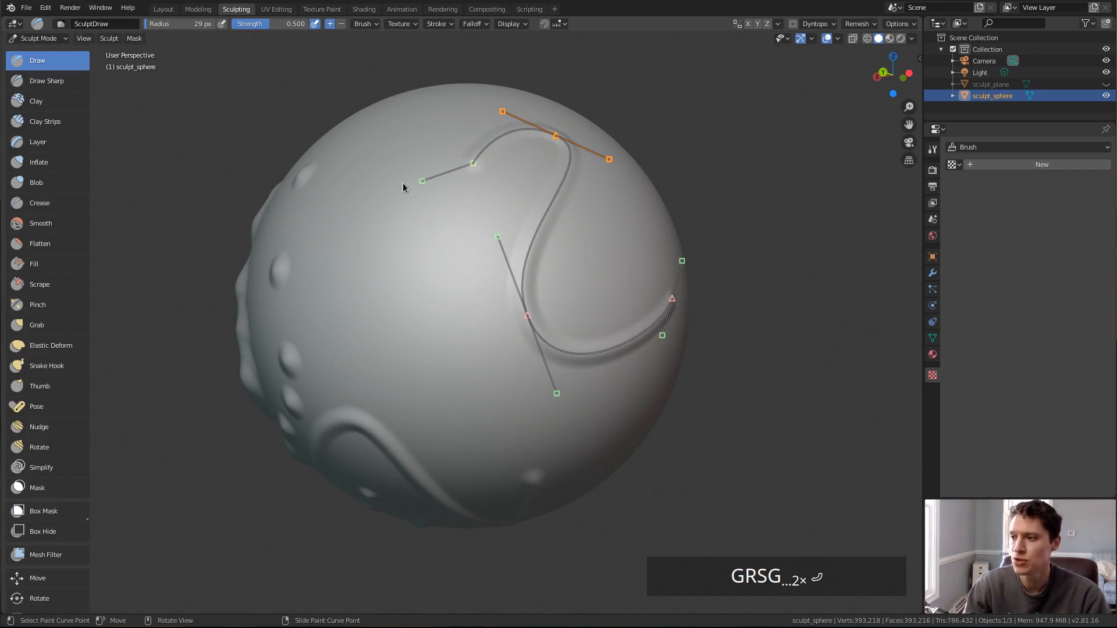
Step: Select all paint curve points and move the whole curve by -235 m in X and -123 m in Y onto a blank area
key(a)
key(a)
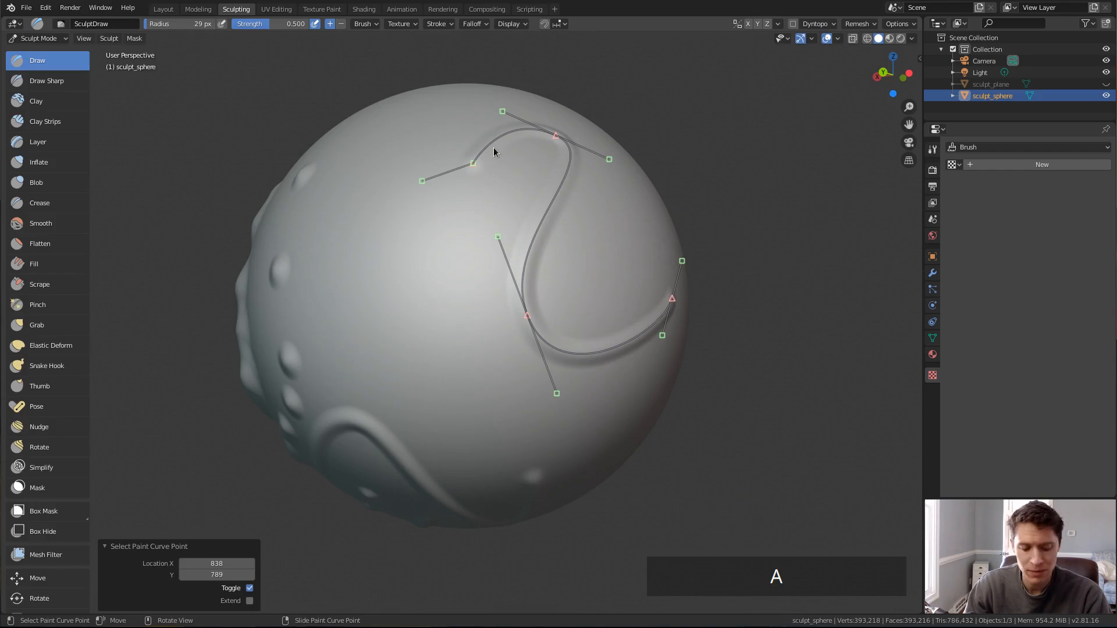
key(g)
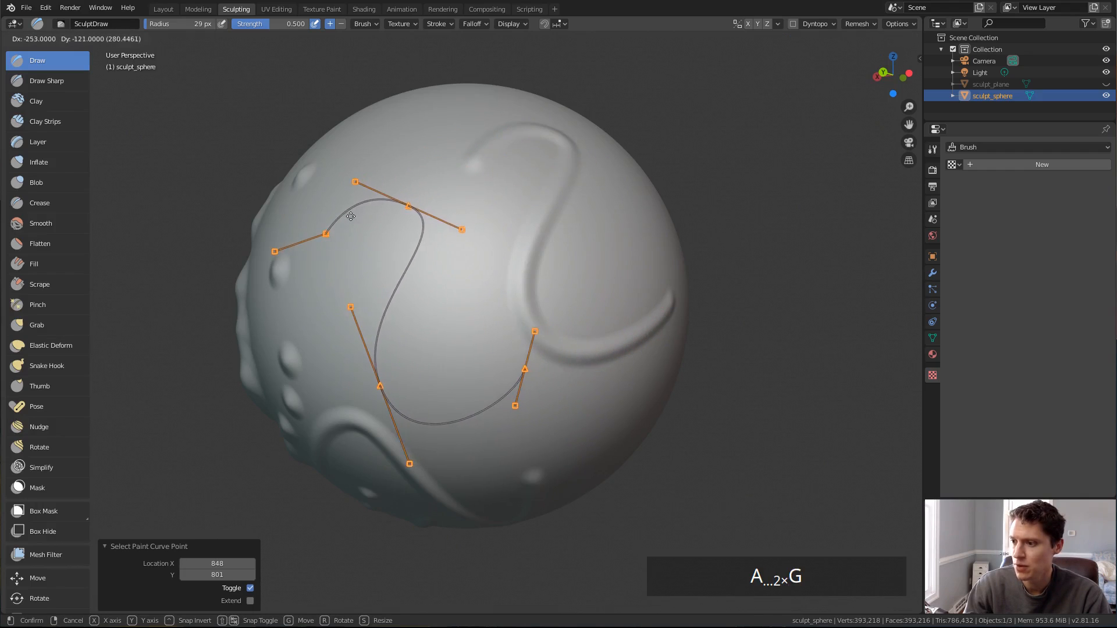
click(360, 220)
Step: Assign the existing brush_tex texture to the brush
click(392, 25)
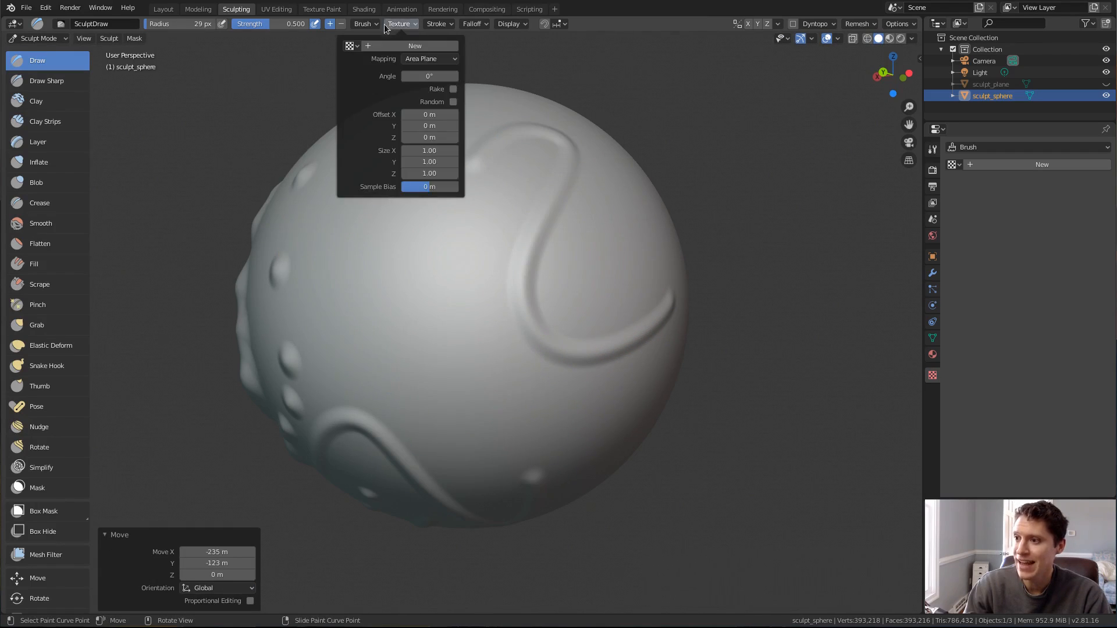
click(350, 45)
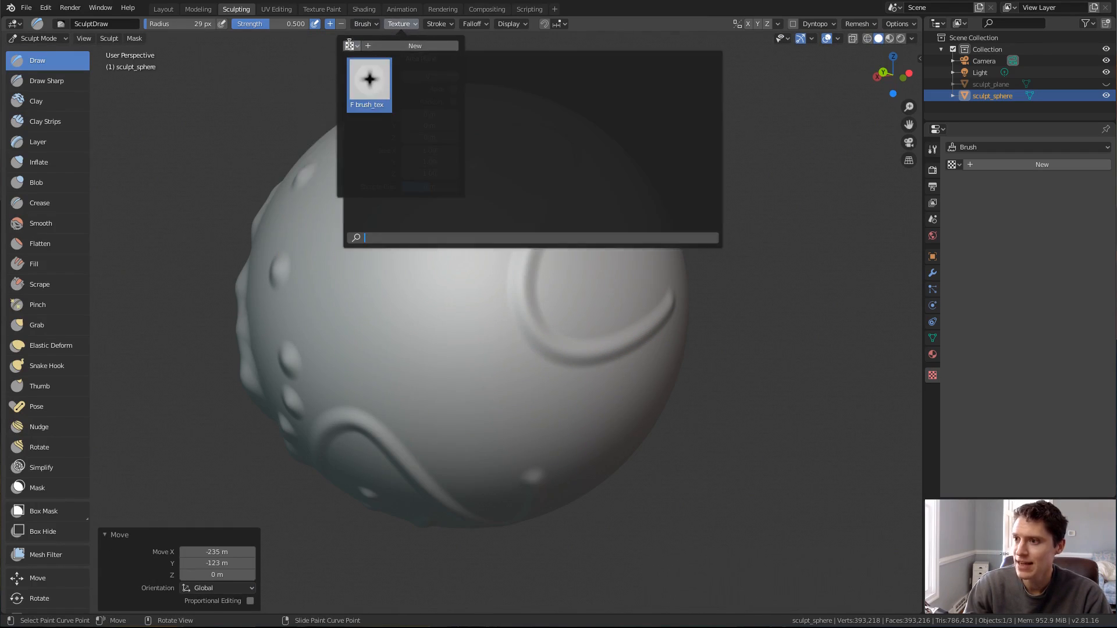
click(366, 80)
Step: Set the stroke spacing to 150% and sculpt a row of separated screw heads along the paint curve
mouse_move(437, 24)
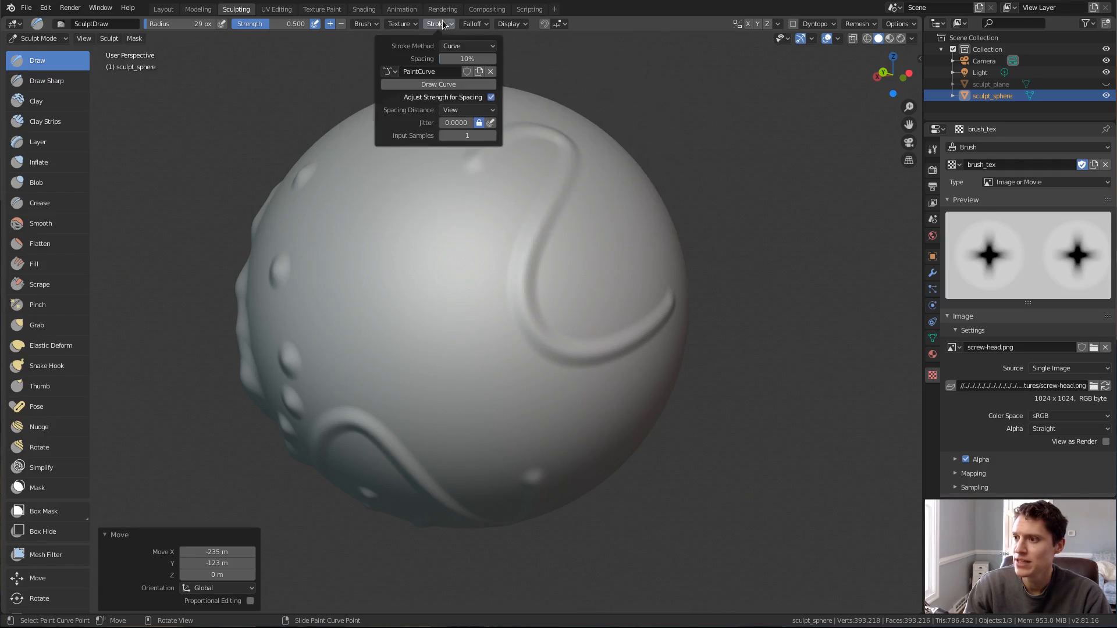
click(453, 59)
text(150)
key(Return)
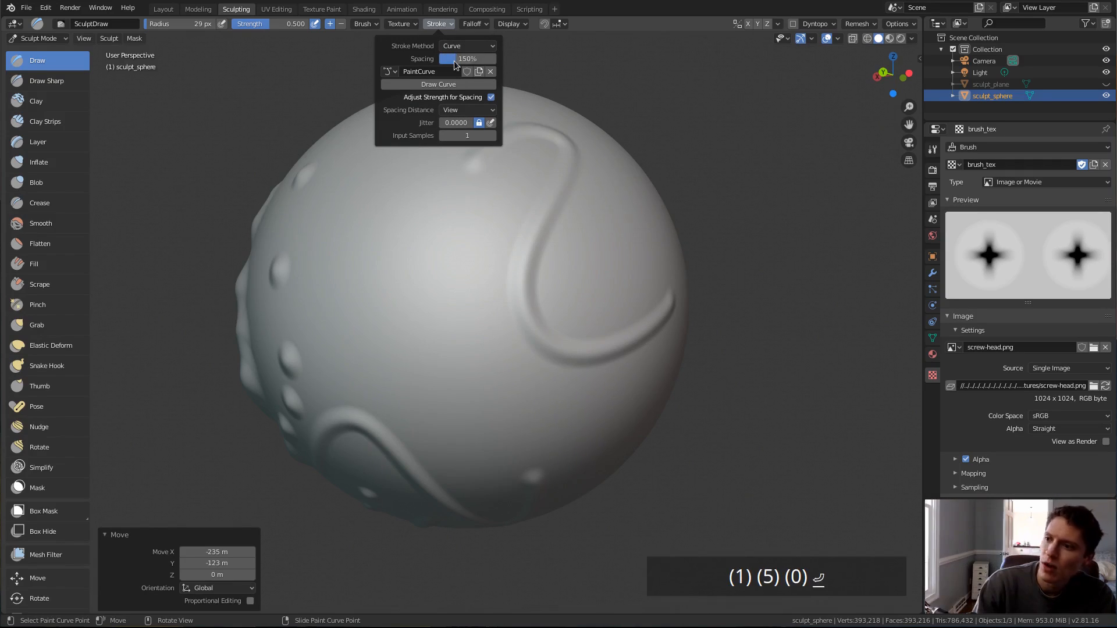
key(Return)
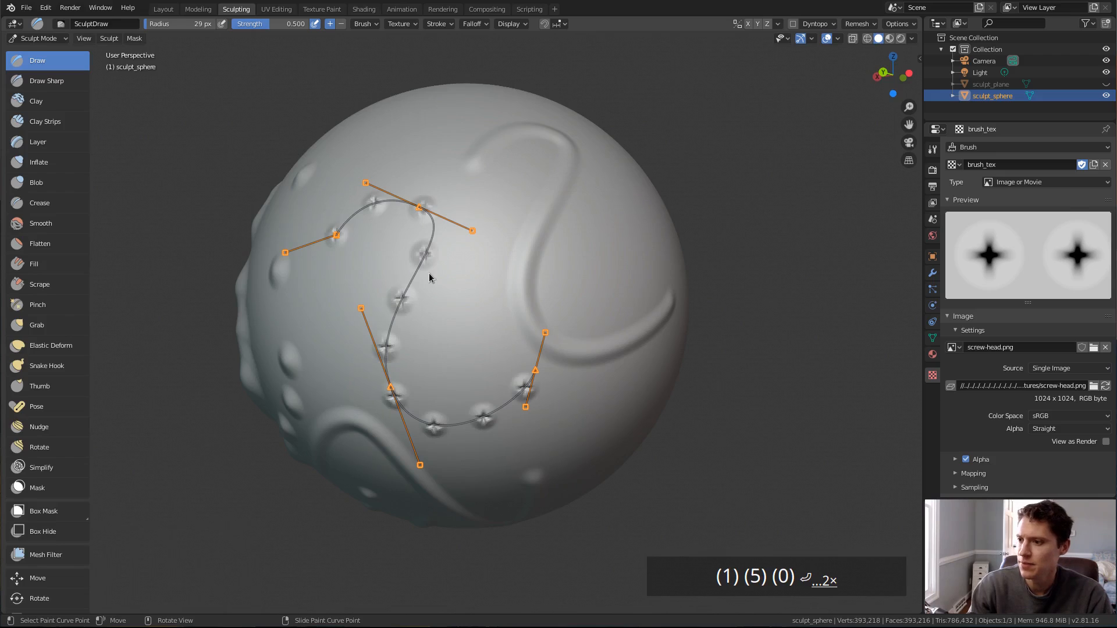
Step: Select all points of the paint curve and delete them
mouse_move(496, 300)
middle_down()
mouse_move(367, 351)
mouse_move(494, 307)
mouse_move(516, 316)
mouse_move(515, 302)
middle_up()
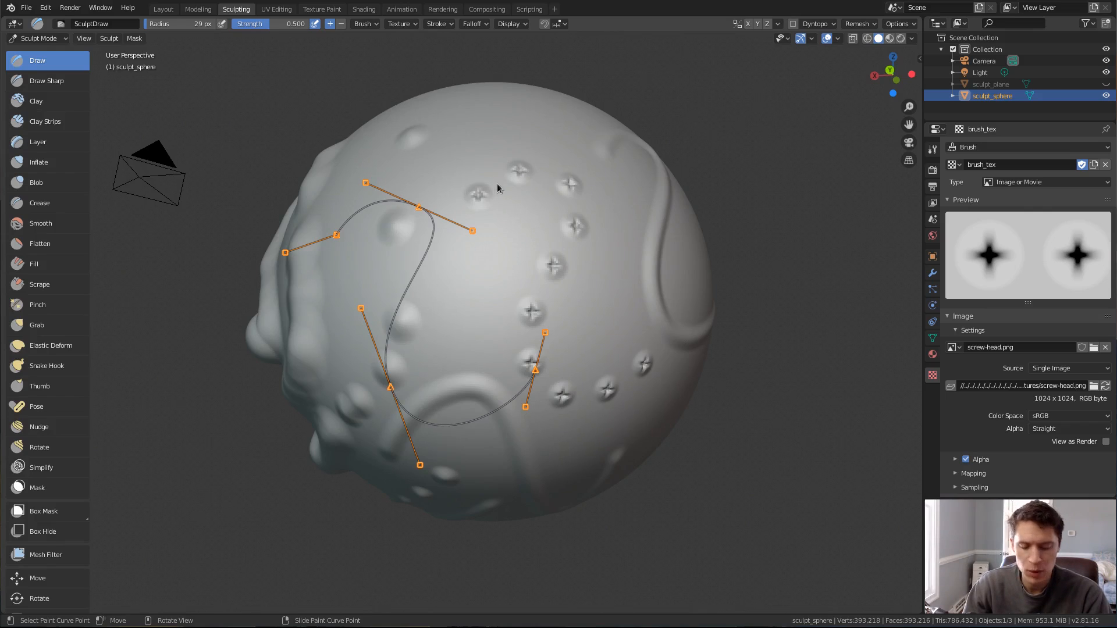
key(a)
key(a)
key(x)
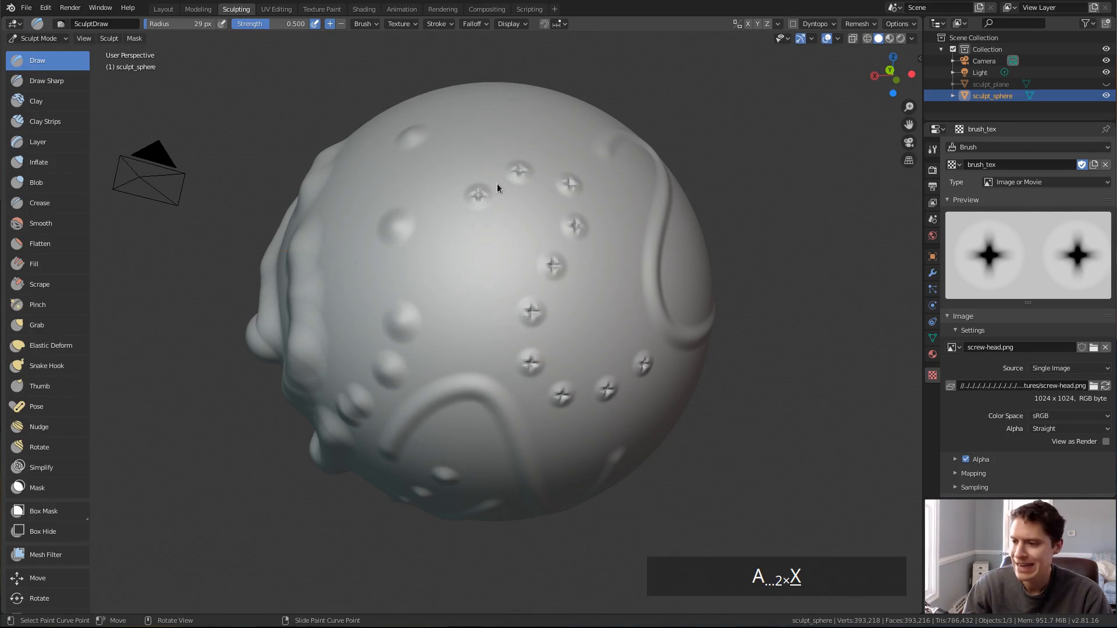
Step: Place a new four-point paint curve on the blank part of the sphere and delete all its points
mouse_move(516, 119)
middle_down()
mouse_move(515, 100)
mouse_move(515, 138)
mouse_move(448, 227)
middle_up()
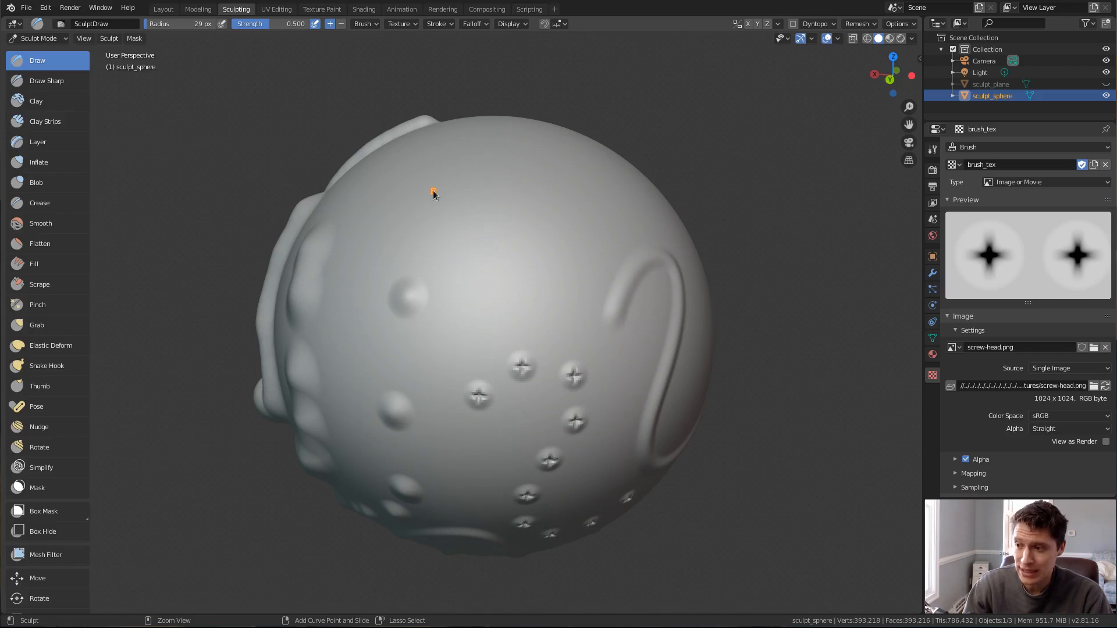
drag(422, 215, 411, 241)
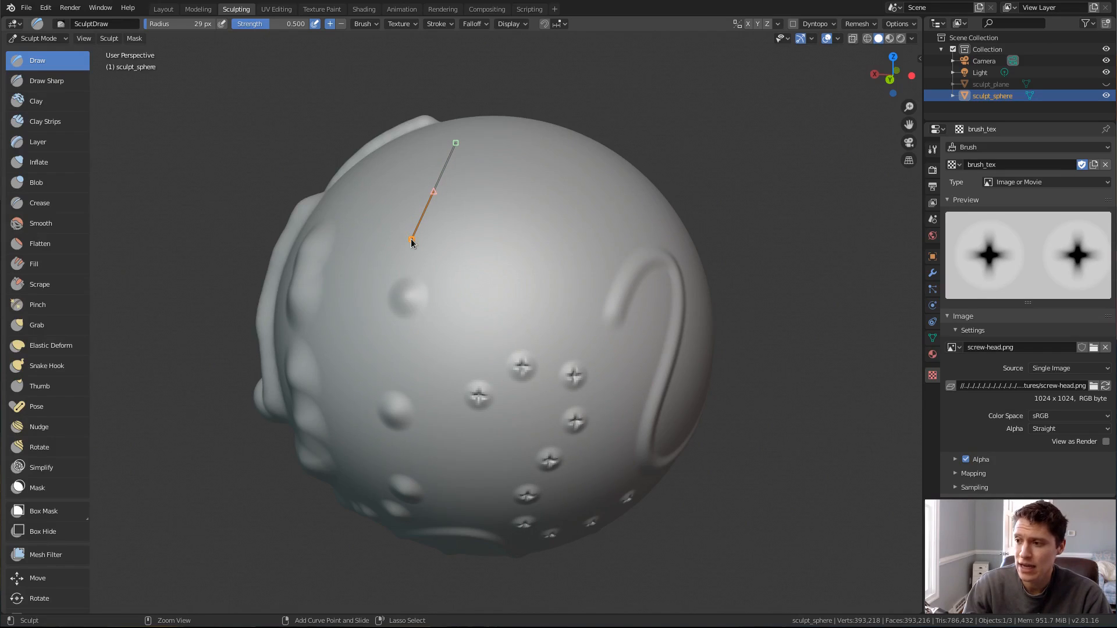
mouse_move(552, 156)
ctrl+right_down()
mouse_move(584, 180)
mouse_move(560, 88)
ctrl+right_up()
ctrl+right_drag(597, 225, 616, 236)
ctrl+right_drag(507, 291, 454, 294)
key(a)
key(a)
key(x)
key(z)
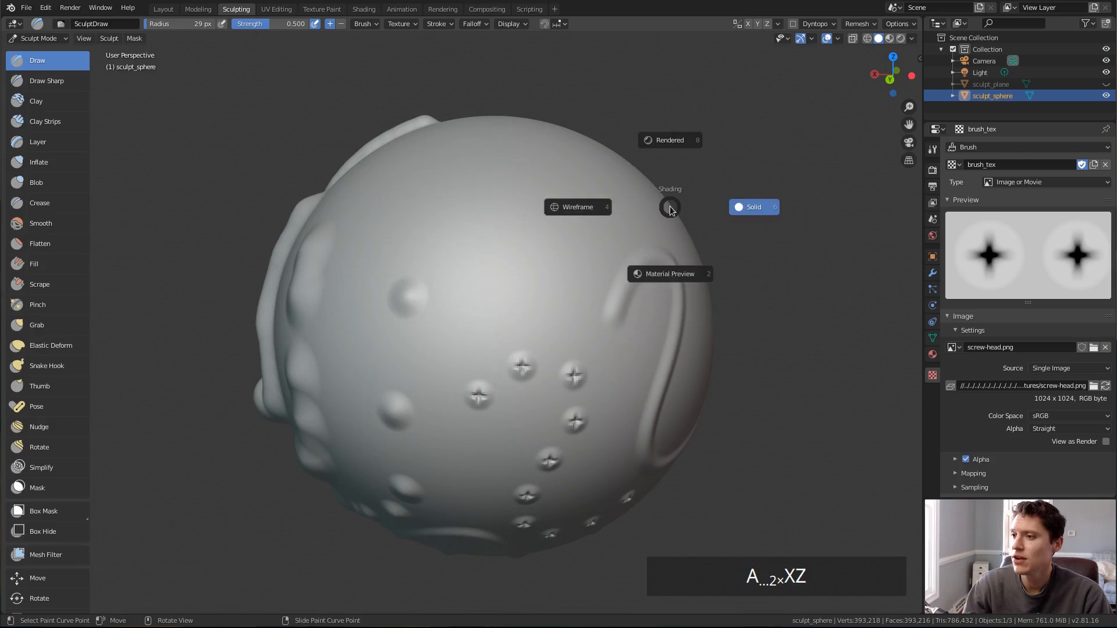
Step: Set the brush's stroke method back to Space
click(438, 24)
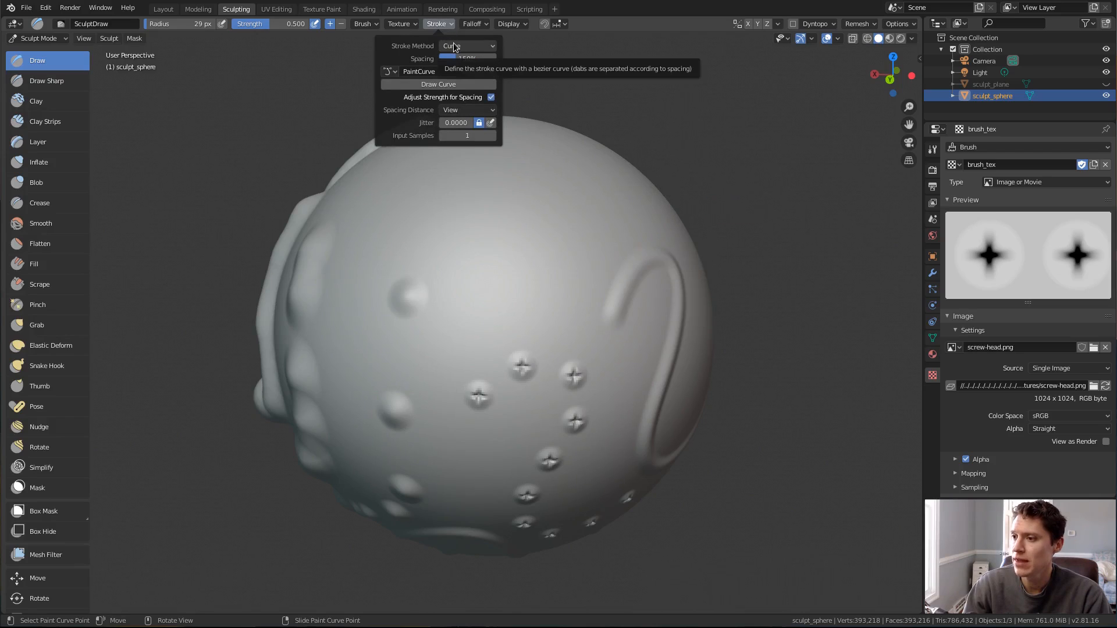
click(454, 47)
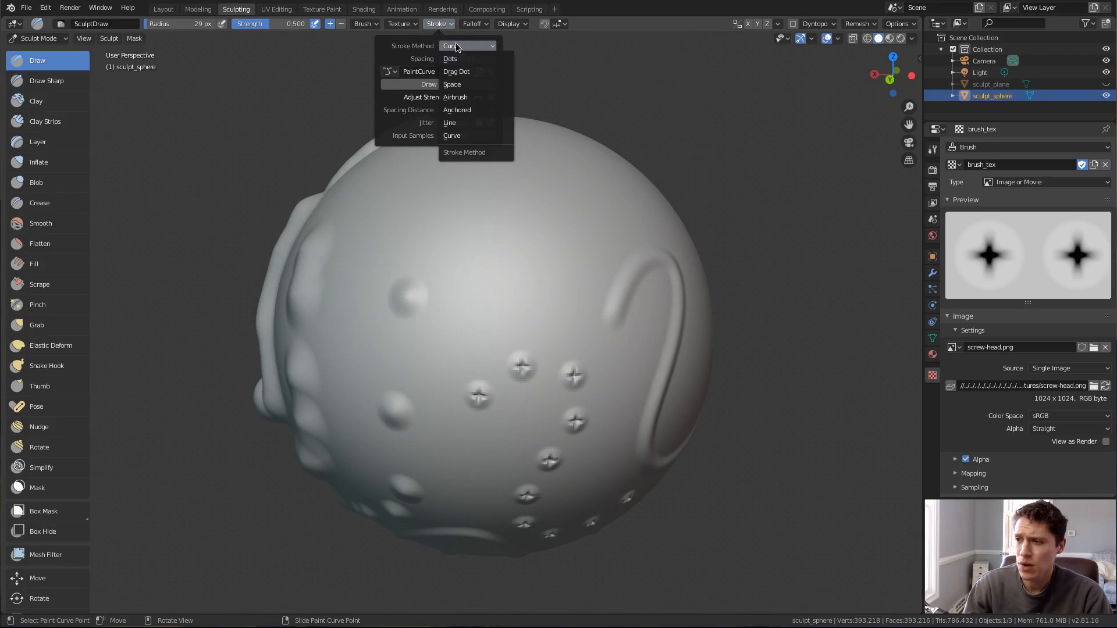
click(464, 85)
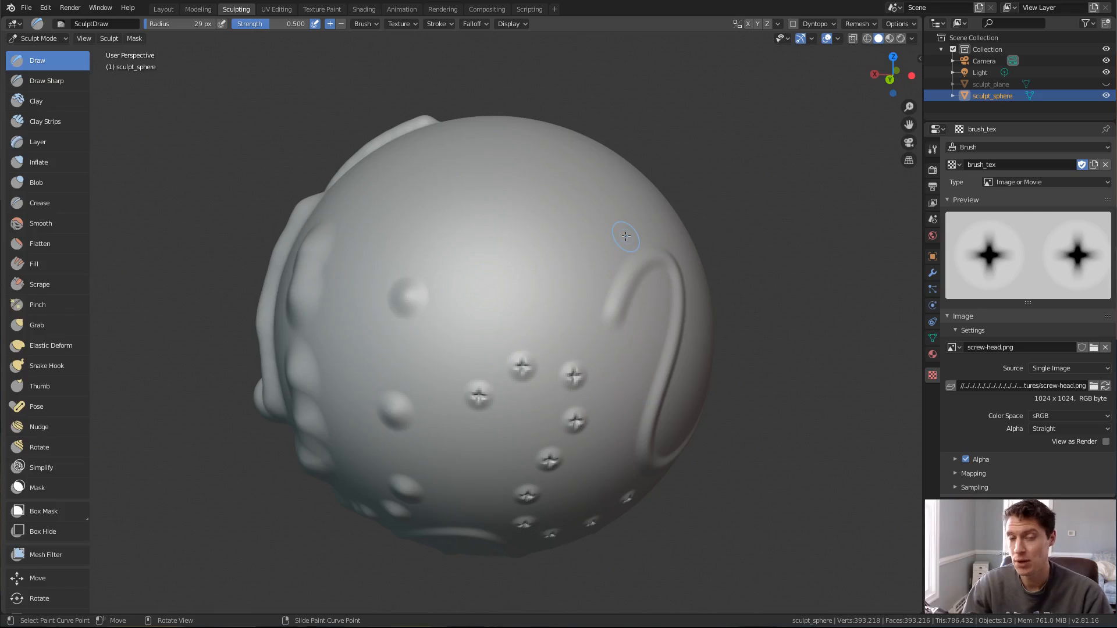
middle_drag(604, 255, 558, 236)
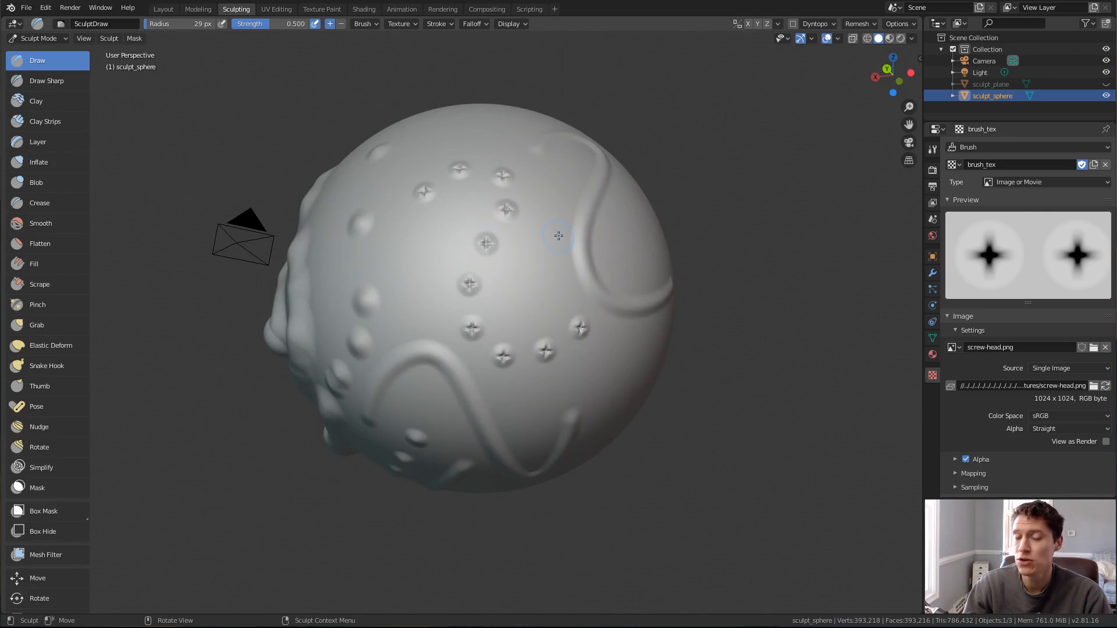